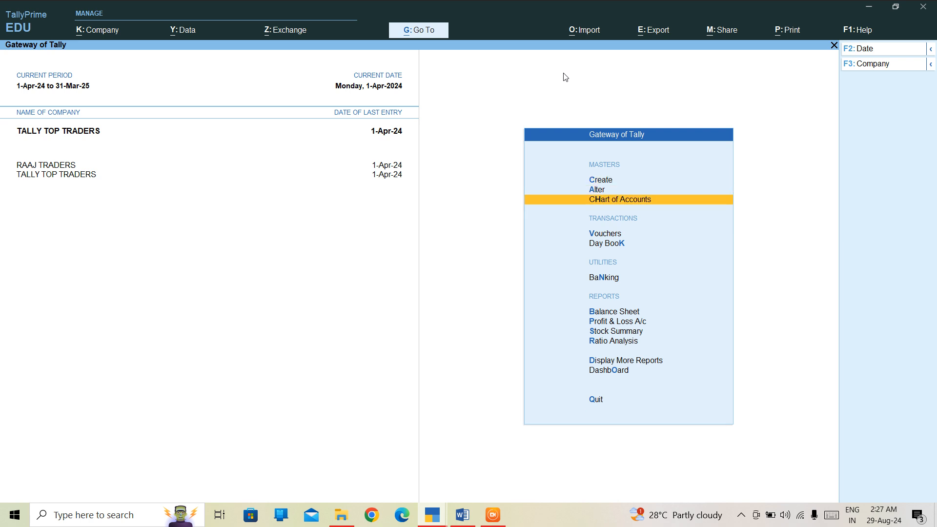
pyautogui.press('Up')
pyautogui.press('Up')
pyautogui.press('Up')
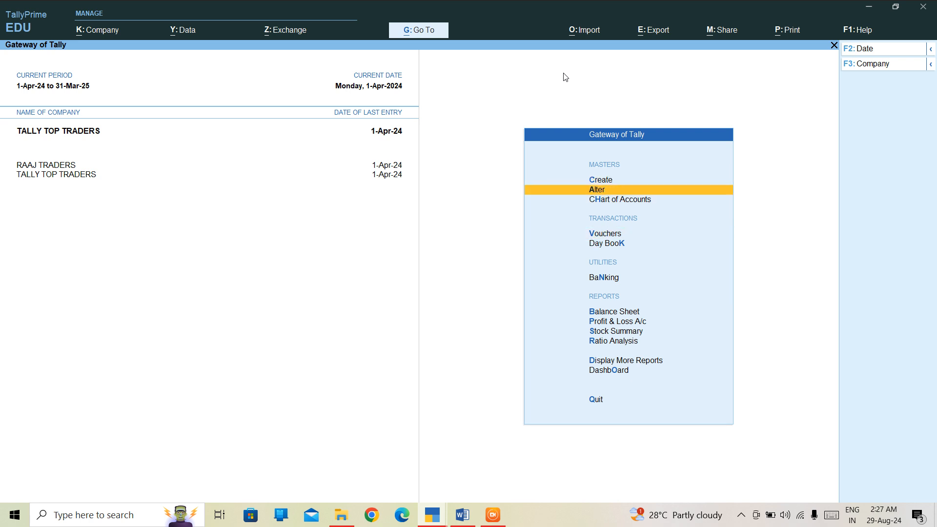
pyautogui.press('Return')
pyautogui.press('Down')
pyautogui.press('Down')
pyautogui.press('Down')
pyautogui.press('Down')
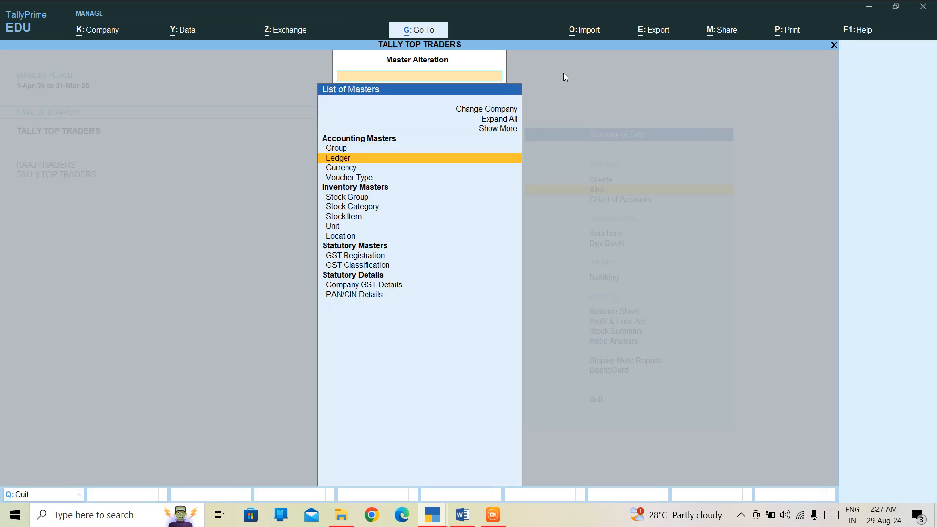
pyautogui.press('Down')
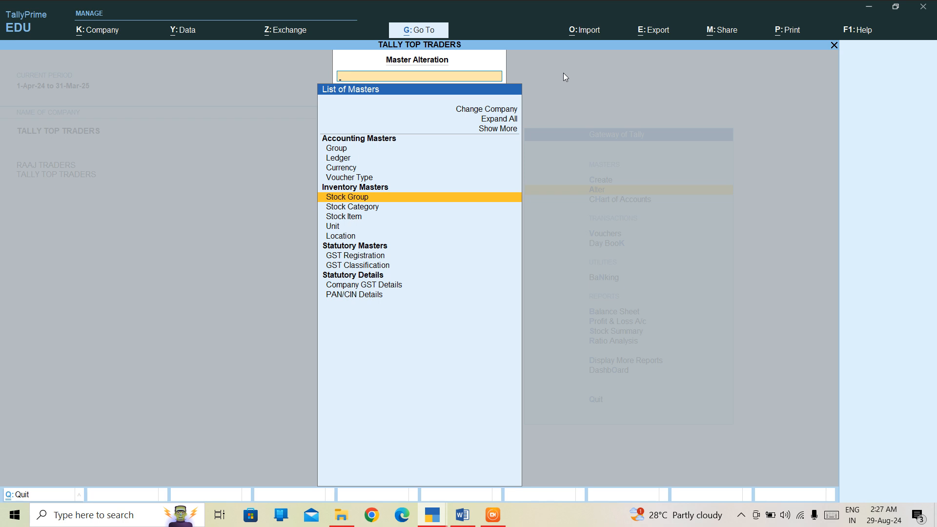
pyautogui.press('Down')
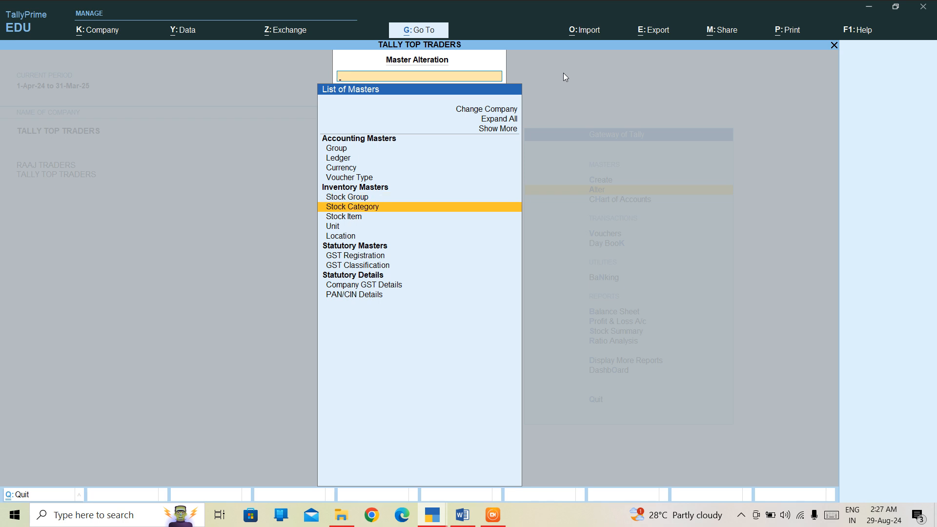
pyautogui.press('Up')
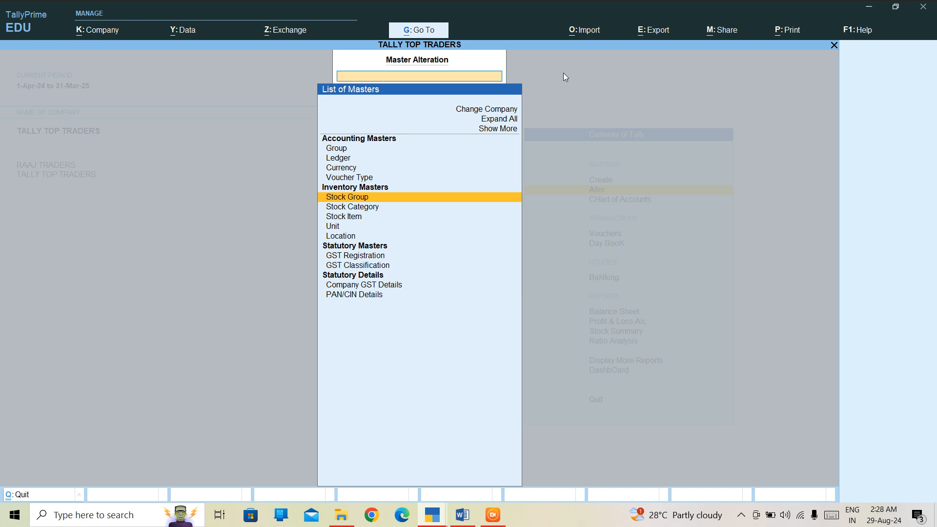
pyautogui.press('Escape')
# Start creating a new Location master among the inventory masters of TALLY TOP TRADERS
pyautogui.press('Up')
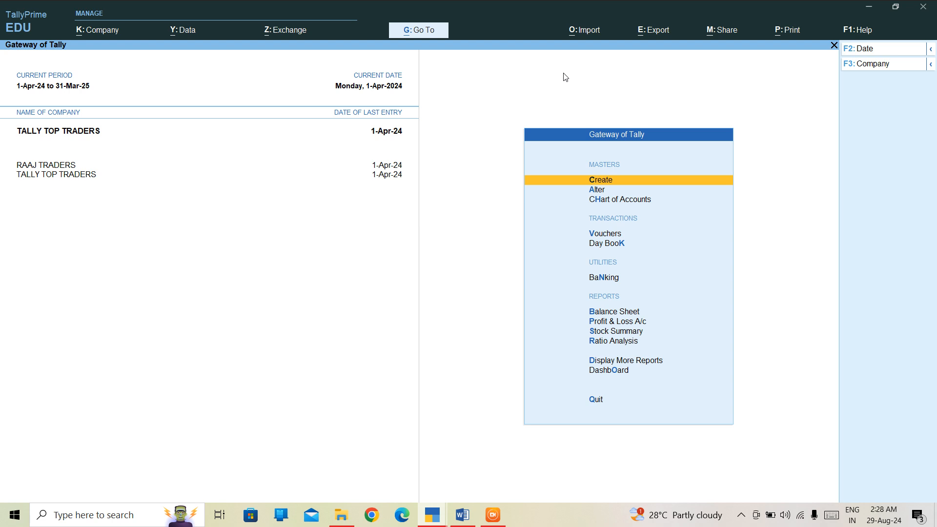
pyautogui.press('Down')
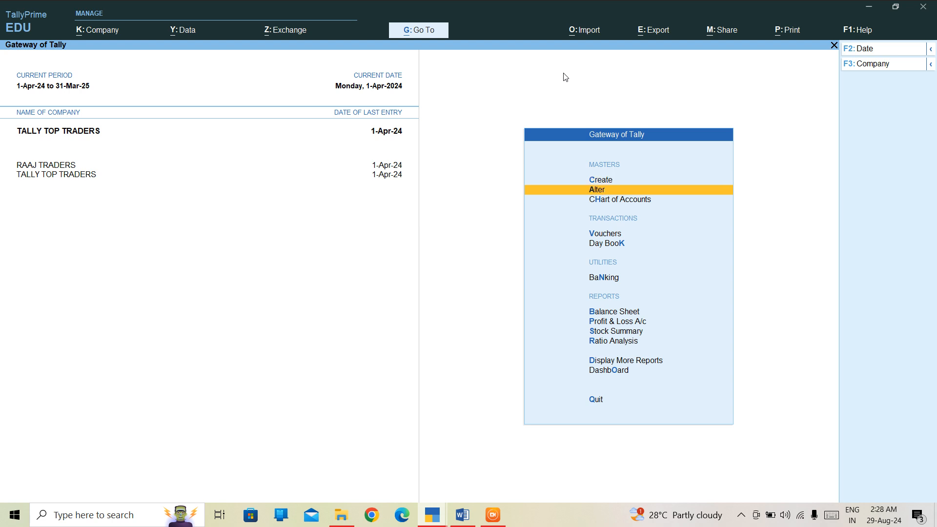
pyautogui.press('Up')
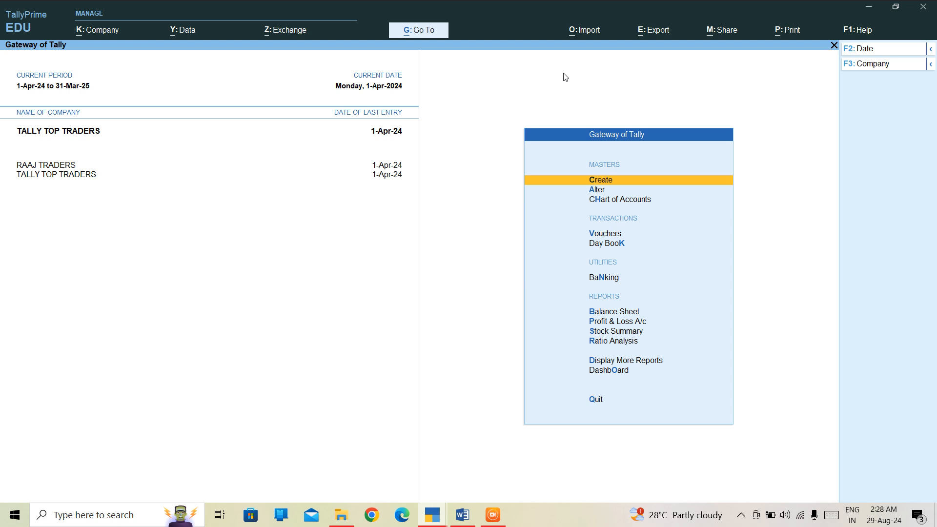
pyautogui.press('Return')
pyautogui.press('Down')
pyautogui.press('Down')
pyautogui.press('Down')
pyautogui.press('Down')
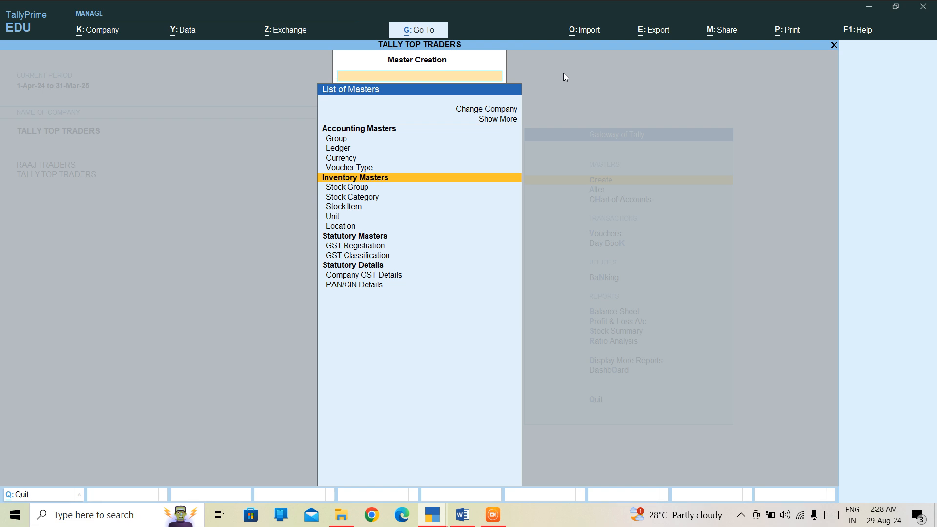
pyautogui.press('Down')
pyautogui.press('Down')
pyautogui.press('Down')
pyautogui.press('Down')
pyautogui.press('Down')
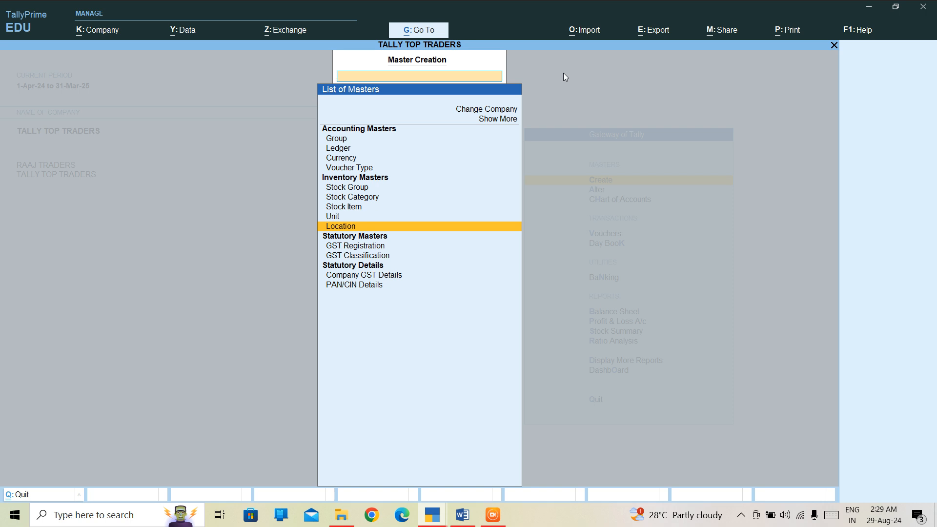
pyautogui.press('Return')
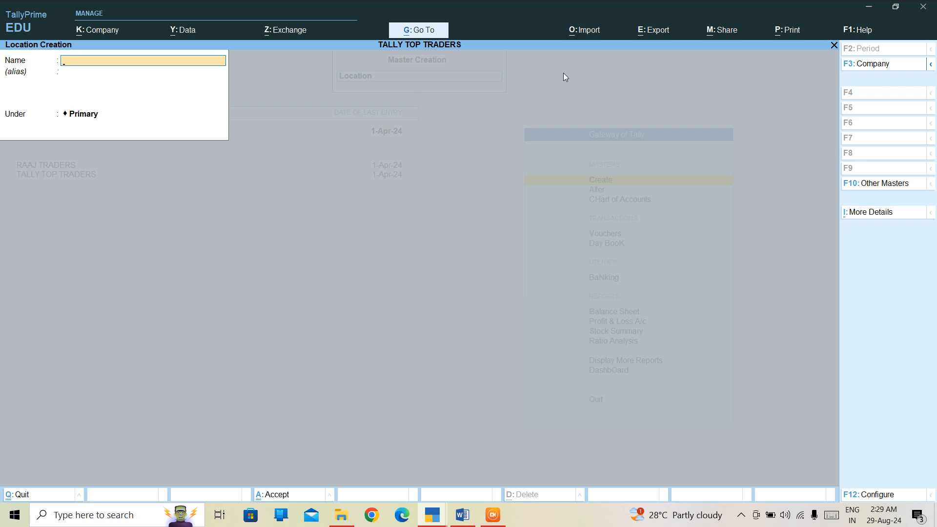
# Create a location named Chandigarh under Primary, without an alias, and save it
pyautogui.write('Chandigarh')
pyautogui.press('Return')
pyautogui.press('Return')
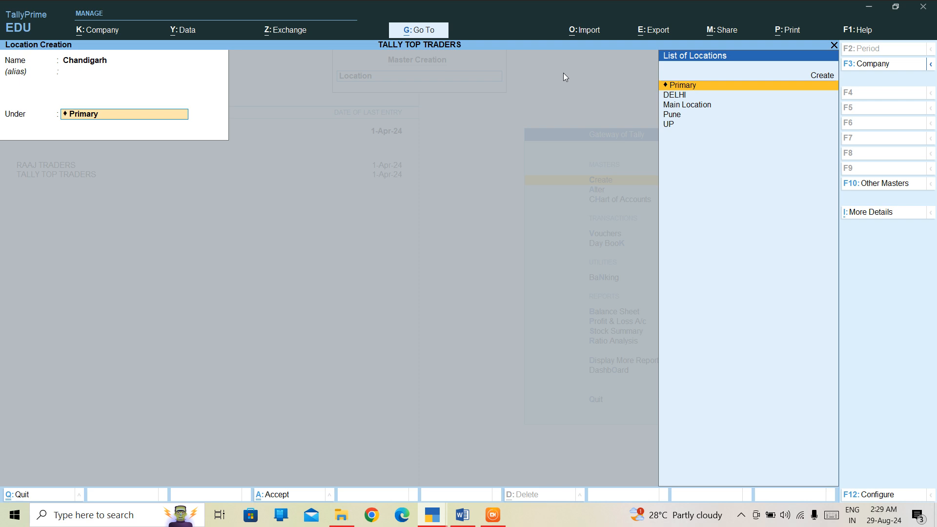
pyautogui.press('Down')
pyautogui.press('Down')
pyautogui.press('Down')
pyautogui.press('Down')
pyautogui.press('Up')
pyautogui.press('Up')
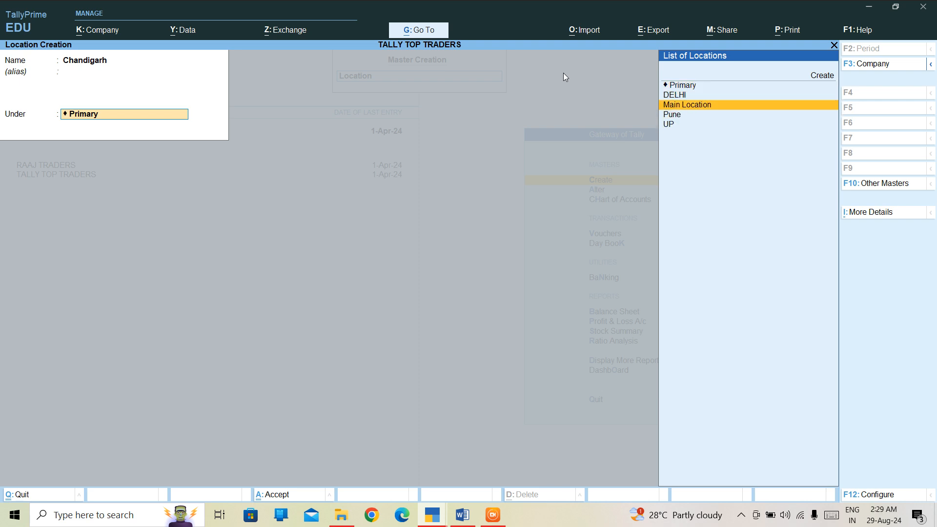
pyautogui.press('Up')
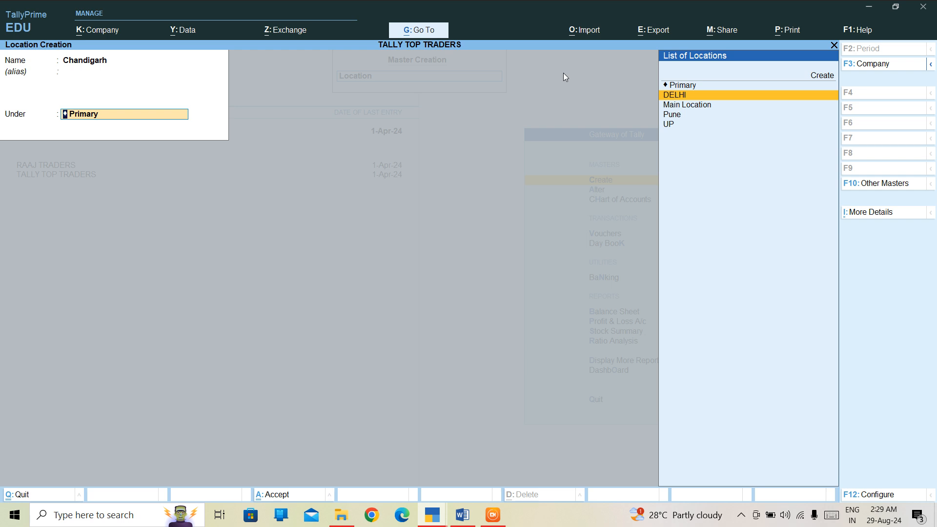
pyautogui.press('Up')
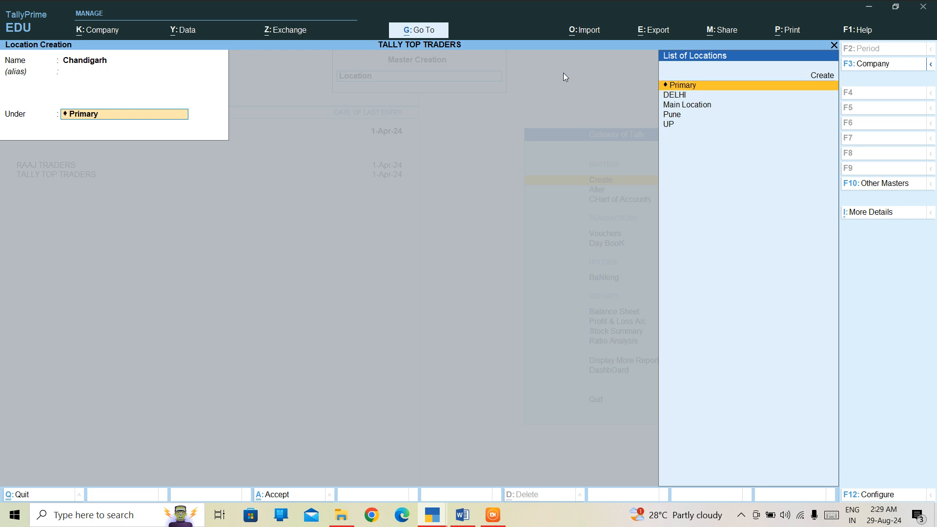
pyautogui.press('Down')
pyautogui.press('Down')
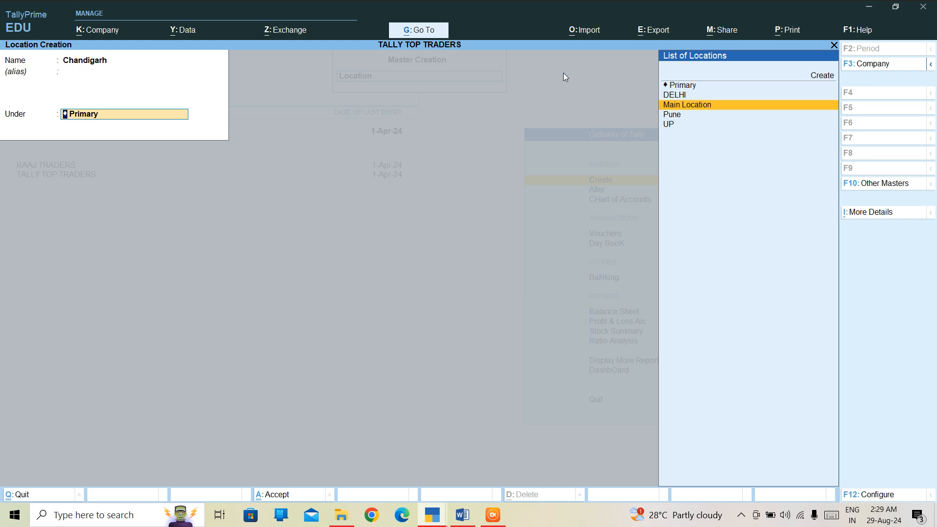
pyautogui.press('Up')
pyautogui.press('Up')
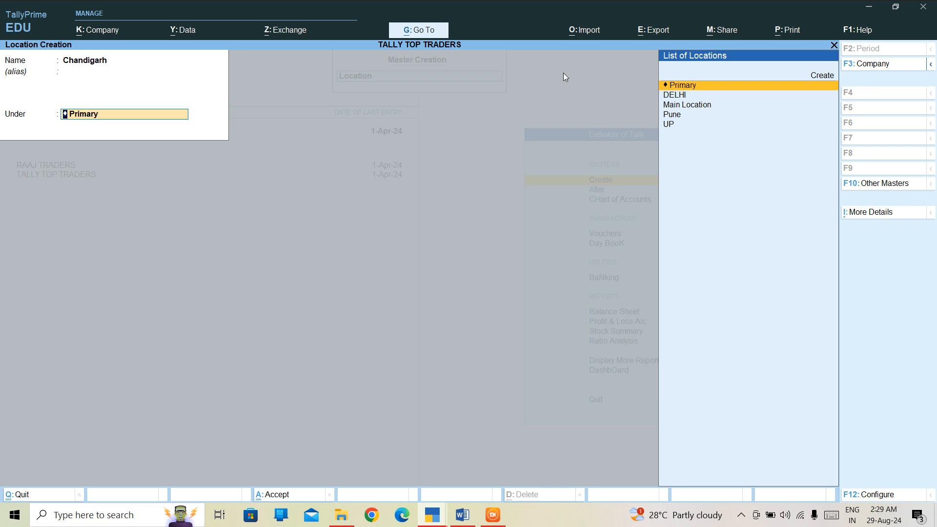
pyautogui.press('Return')
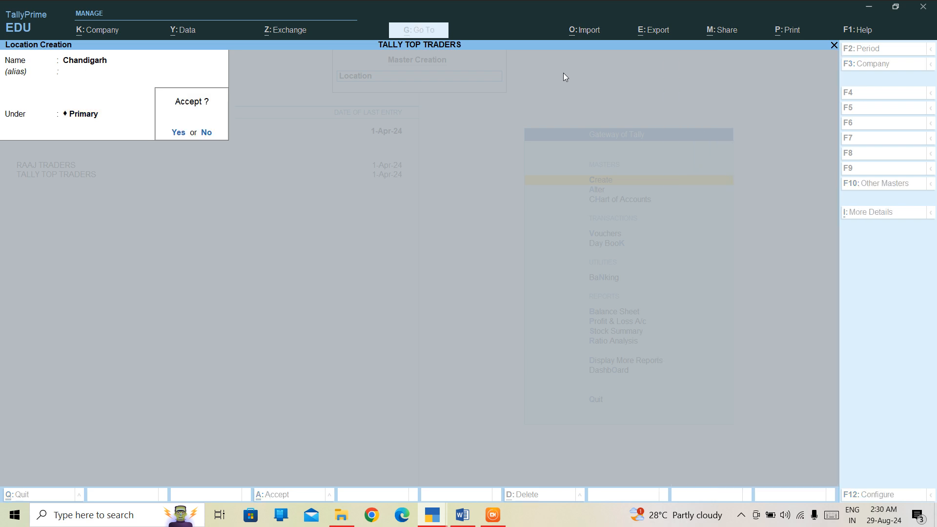
pyautogui.press('Return')
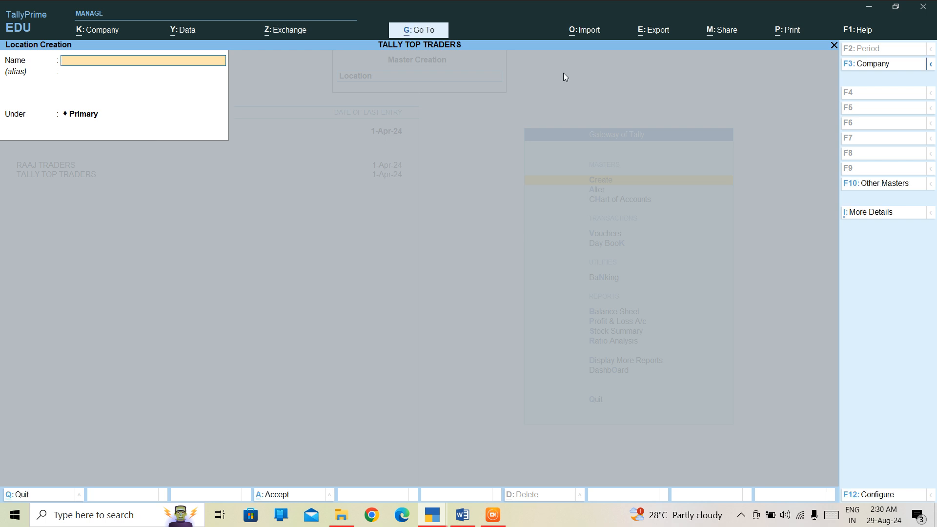
# Create another location named Meerut under Primary, save it and return to the Gateway of Tally
pyautogui.write('Meerut')
pyautogui.press('Return')
pyautogui.press('Return')
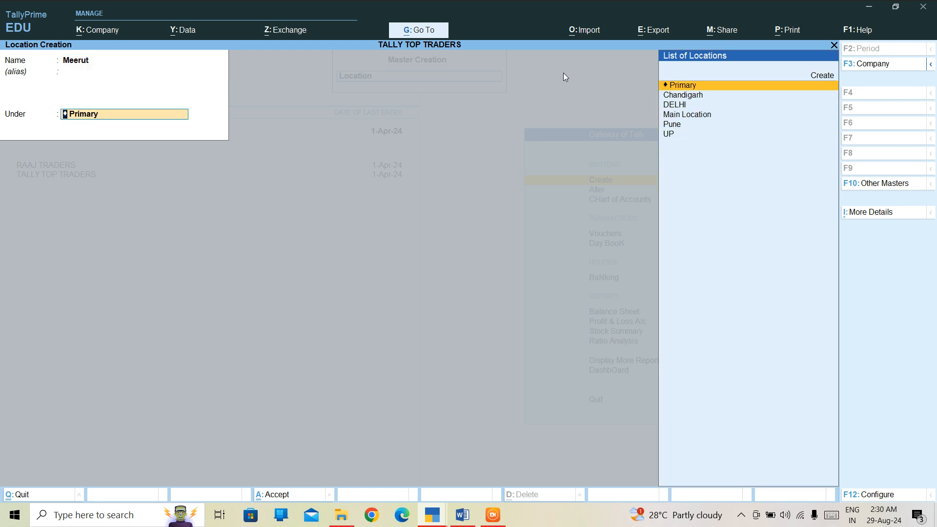
pyautogui.press('Return')
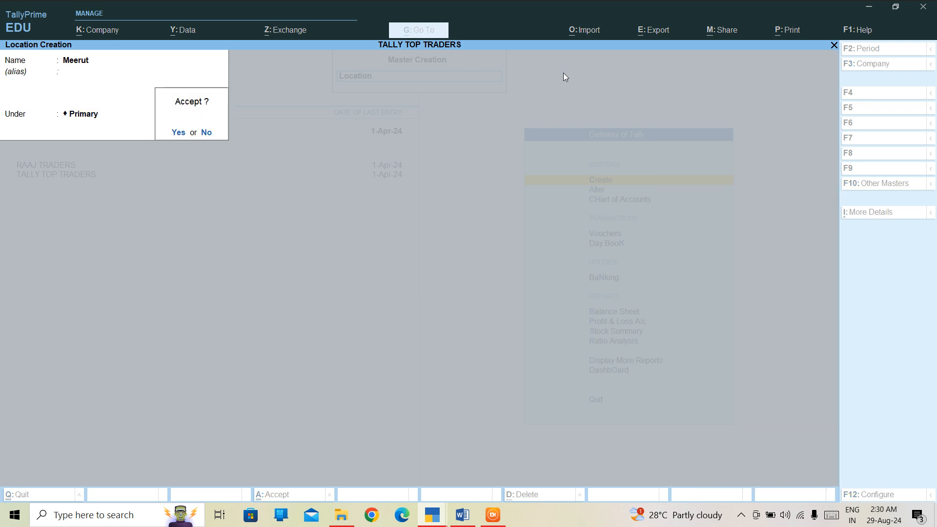
pyautogui.press('Return')
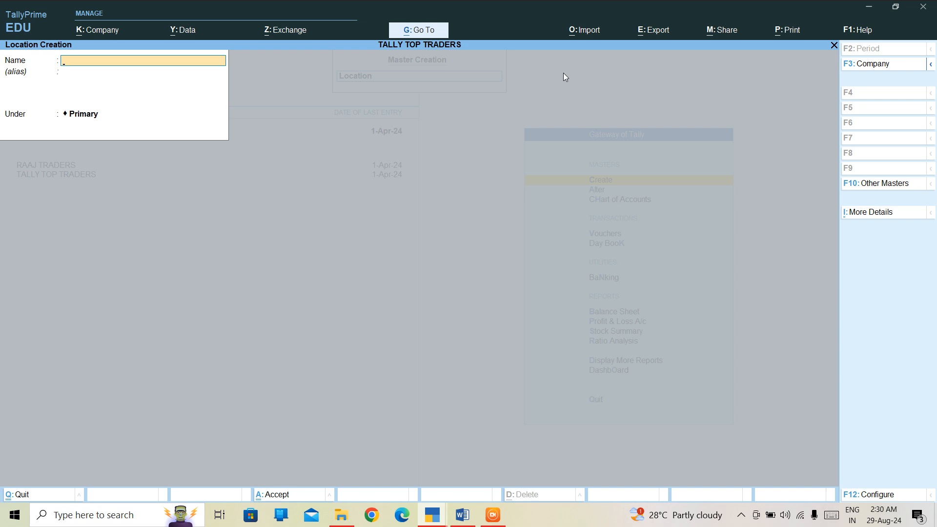
pyautogui.press('Escape')
pyautogui.press('Return')
pyautogui.press('Escape')
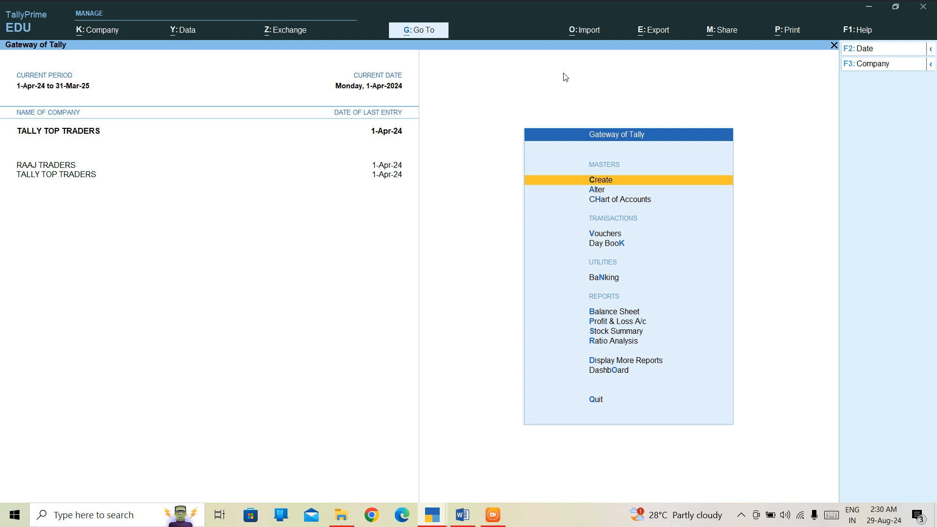
# Open the list of existing inventory locations for alteration
pyautogui.press('Down')
pyautogui.press('Return')
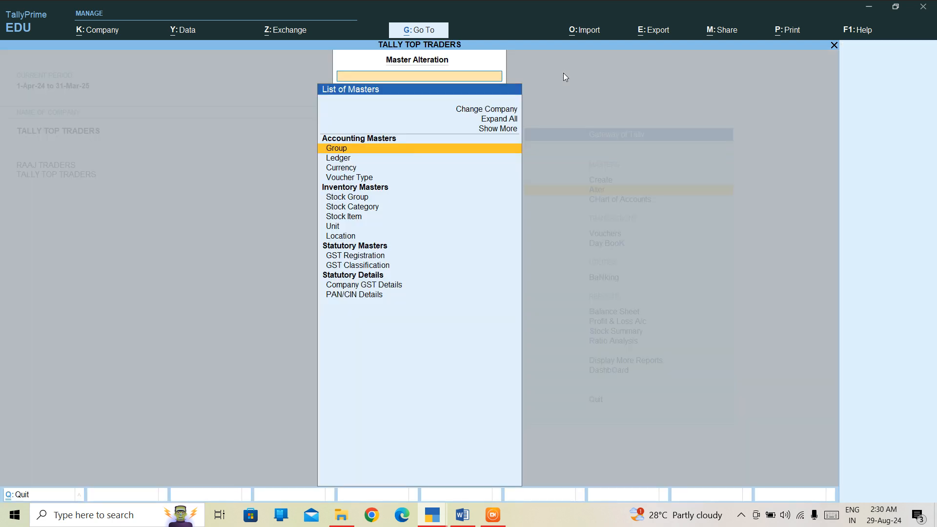
pyautogui.press('Down')
pyautogui.press('Down')
pyautogui.press('Down')
pyautogui.press('Down')
pyautogui.press('Down')
pyautogui.press('Down')
pyautogui.press('Down')
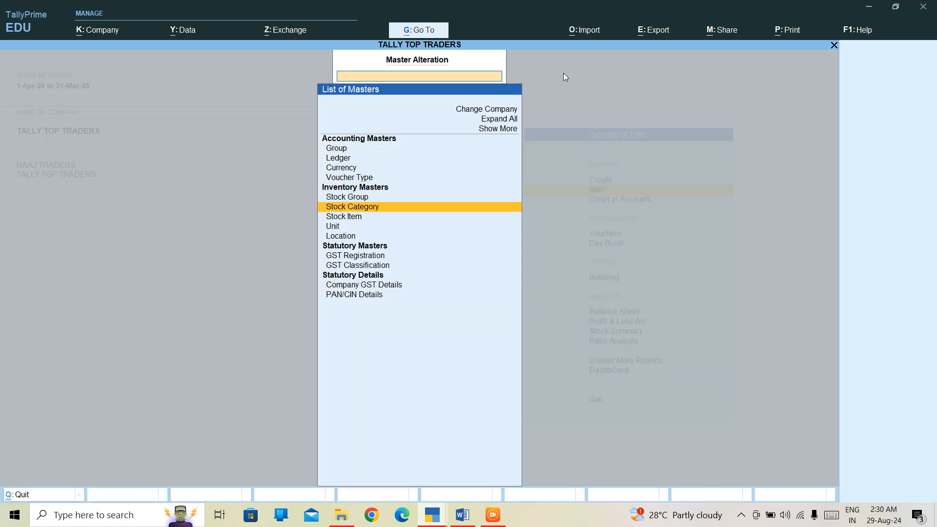
pyautogui.press('Down')
pyautogui.press('Down')
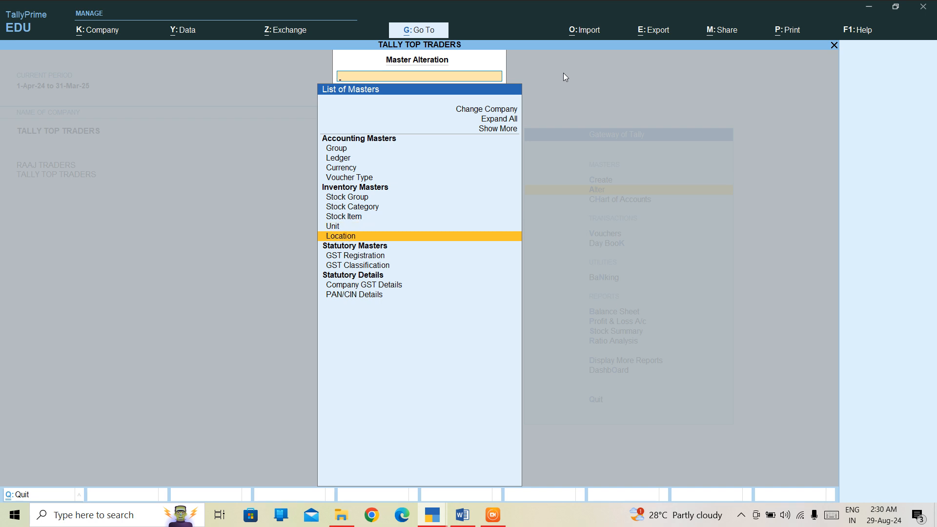
pyautogui.press('Return')
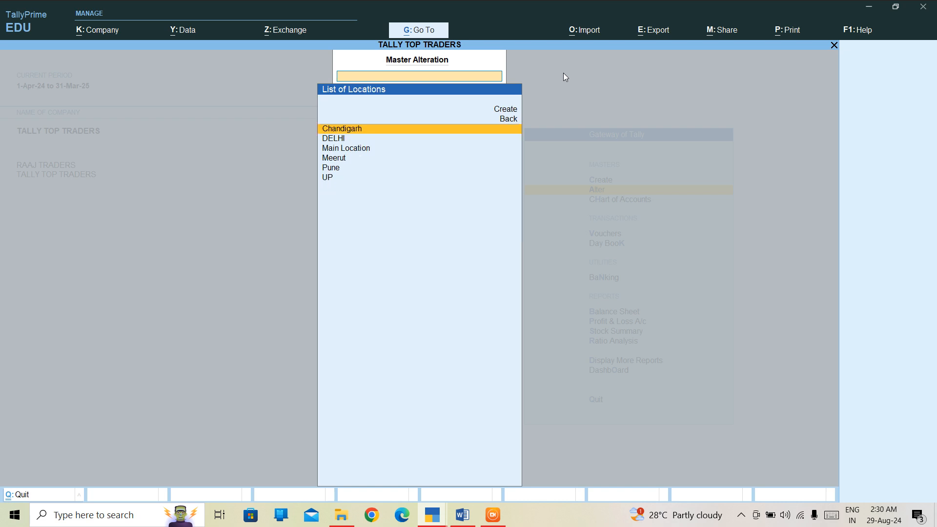
# Rename the Chandigarh location to Lucknow, save it and return to the Gateway of Tally
pyautogui.press('Down')
pyautogui.press('Down')
pyautogui.press('Down')
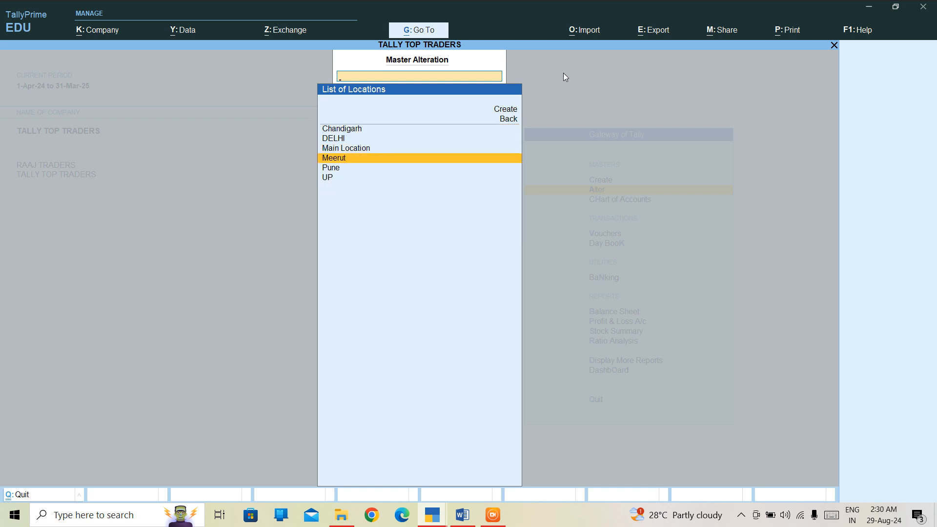
pyautogui.press('Up')
pyautogui.press('Up')
pyautogui.press('Up')
pyautogui.press('Down')
pyautogui.press('Down')
pyautogui.press('Up')
pyautogui.press('Up')
pyautogui.press('Up')
pyautogui.press('Return')
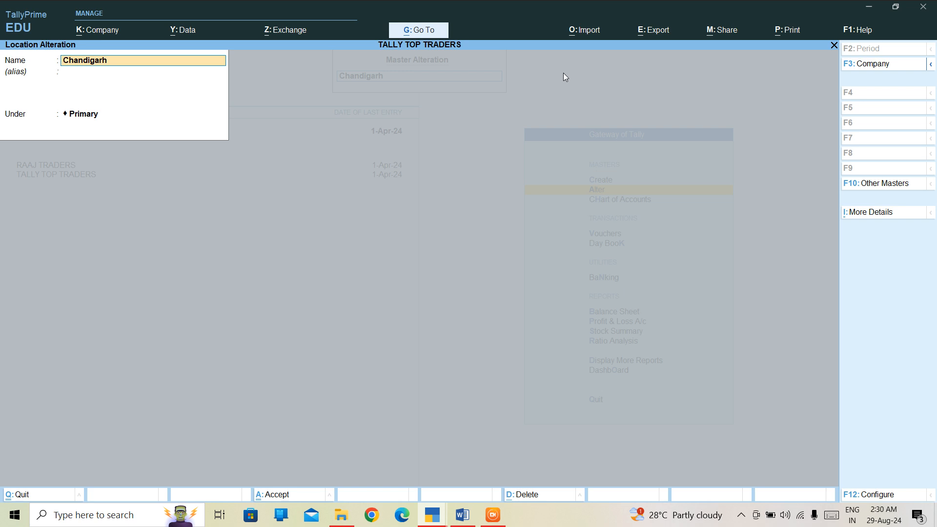
pyautogui.write('Lucknow')
pyautogui.hotkey('ctrl', 'a')
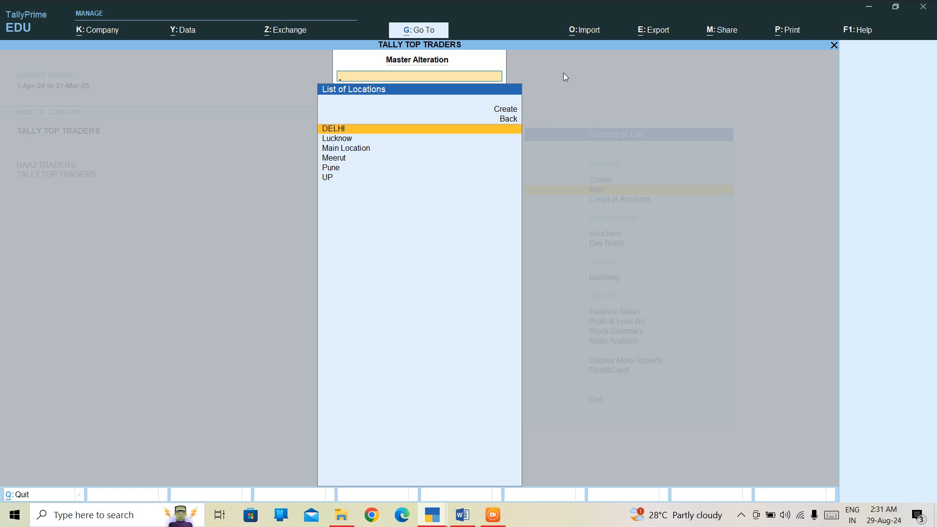
pyautogui.press('Down')
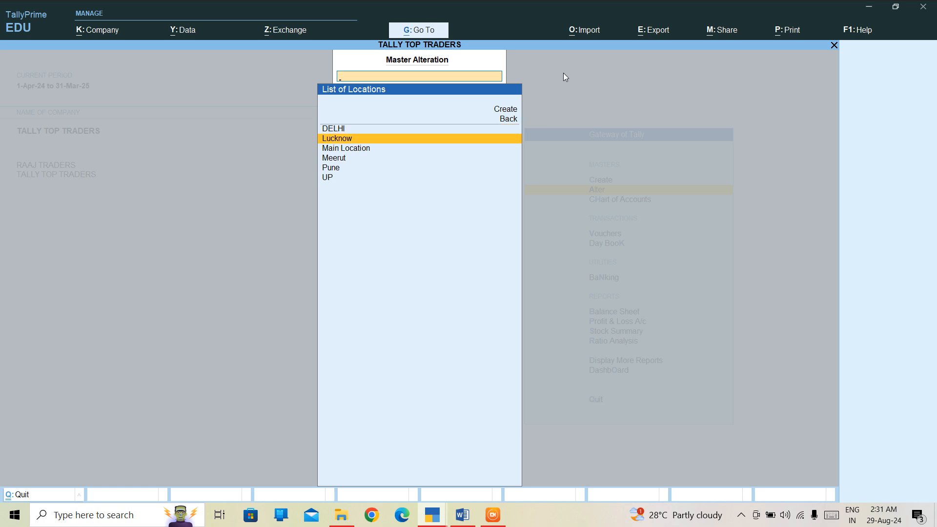
pyautogui.press('Escape')
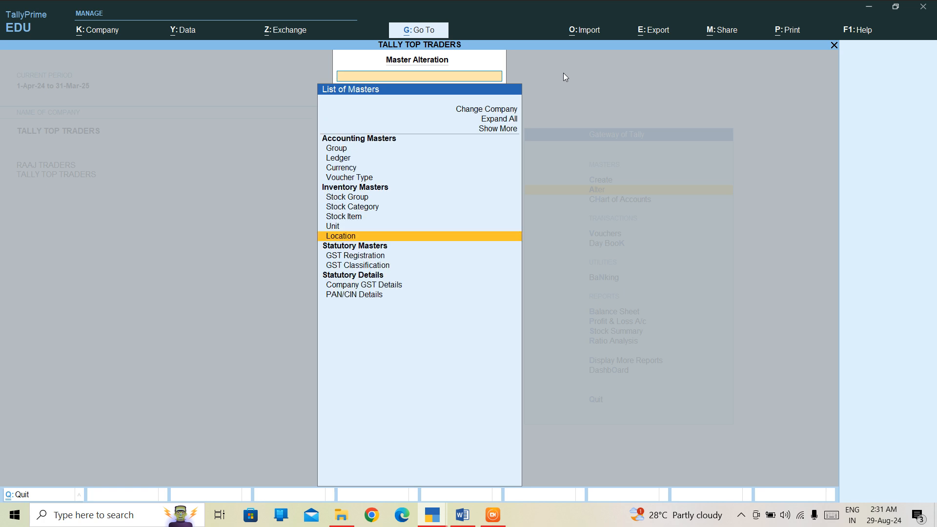
pyautogui.press('Escape')
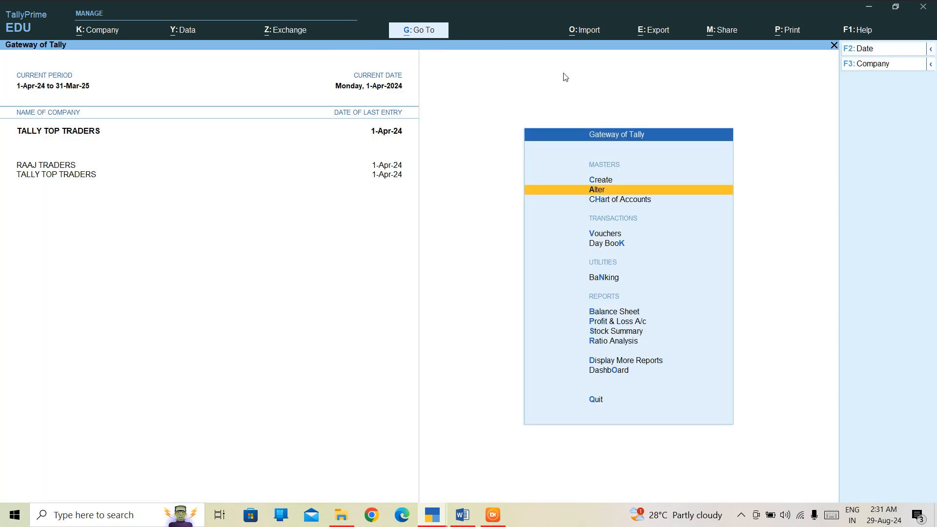
pyautogui.press('Return')
pyautogui.press('Down')
pyautogui.press('Down')
pyautogui.press('Down')
pyautogui.press('Down')
pyautogui.press('Down')
pyautogui.press('Down')
pyautogui.press('Down')
pyautogui.press('Down')
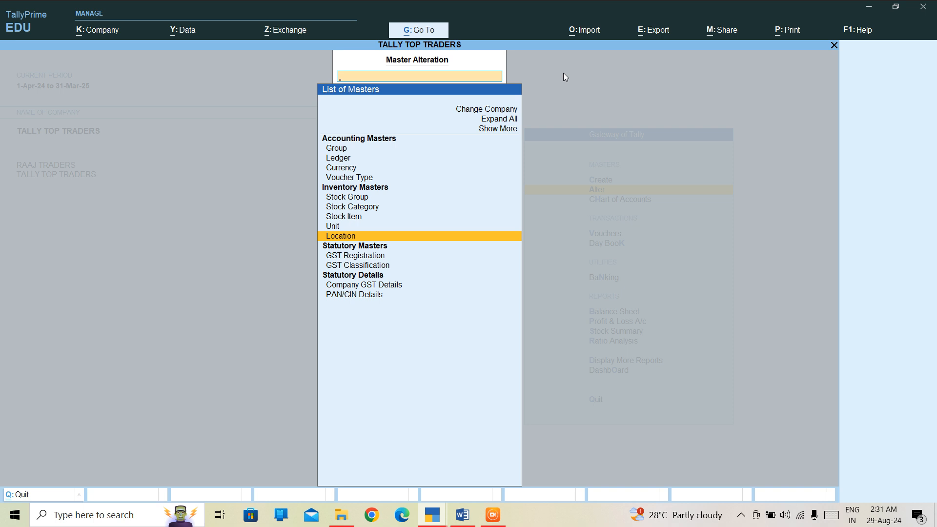
pyautogui.press('Escape')
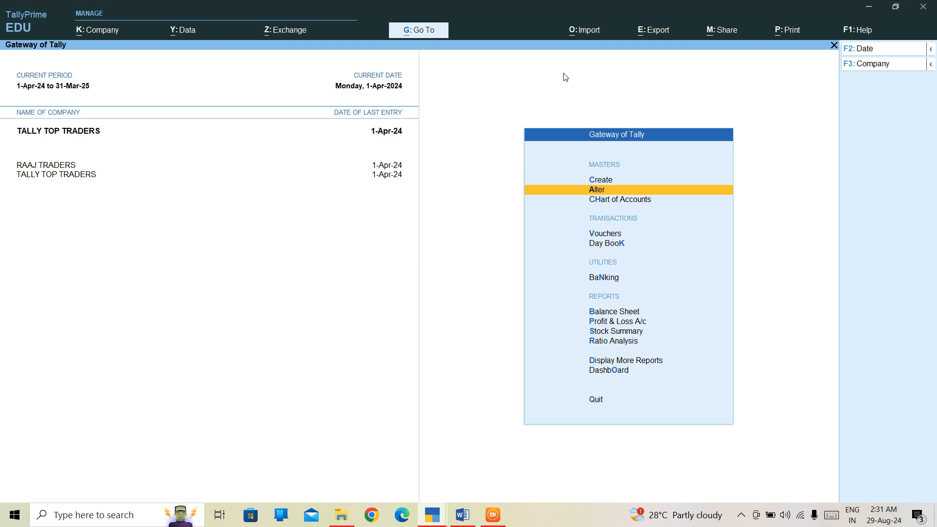
# Open the list of inventory locations for alteration from the Gateway of Tally
pyautogui.press('Return')
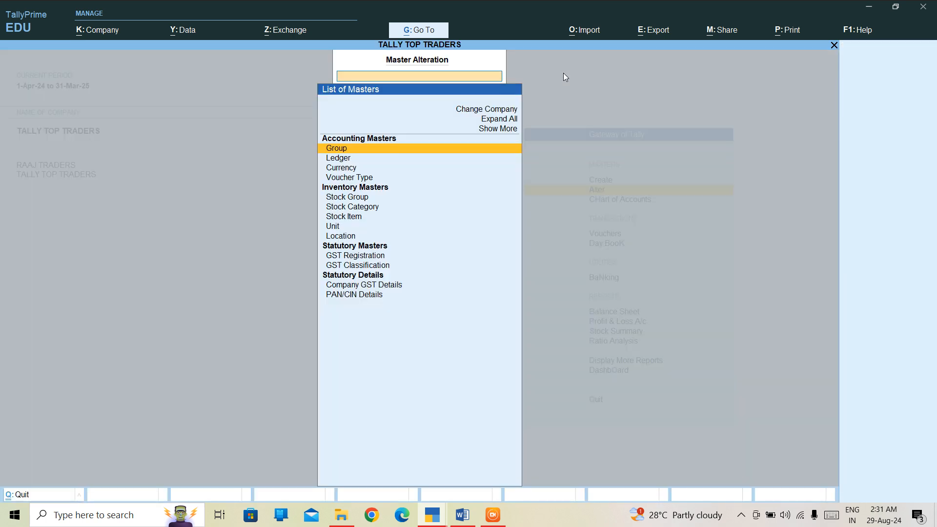
pyautogui.press('Down')
pyautogui.press('Down')
pyautogui.press('Down')
pyautogui.press('Down')
pyautogui.press('Down')
pyautogui.press('Down')
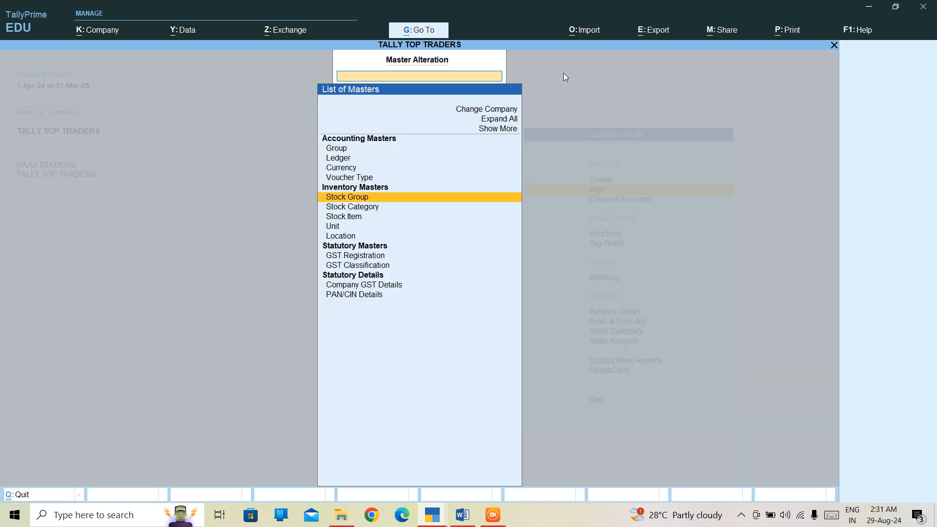
pyautogui.press('Down')
pyautogui.press('Down')
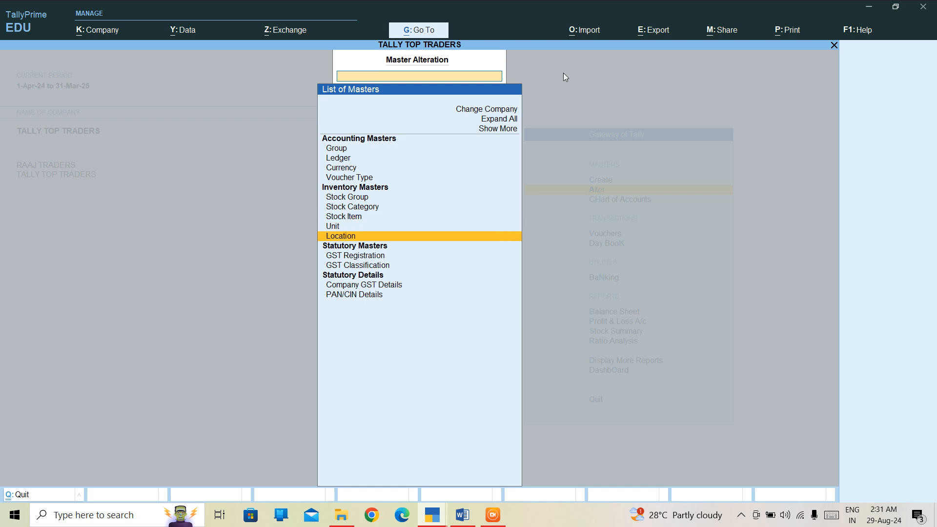
pyautogui.press('Return')
# Delete the Meerut location, confirm the deletion and return to the Gateway of Tally
pyautogui.press('Down')
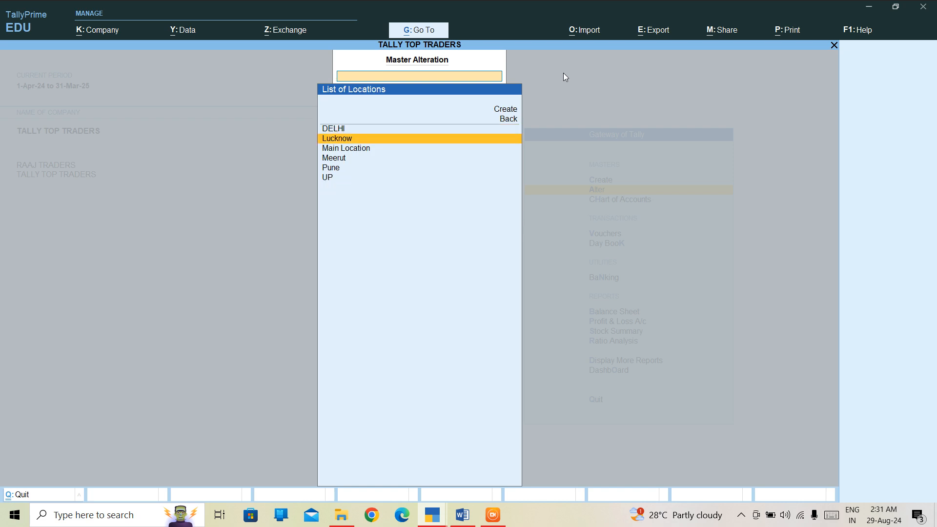
pyautogui.press('Down')
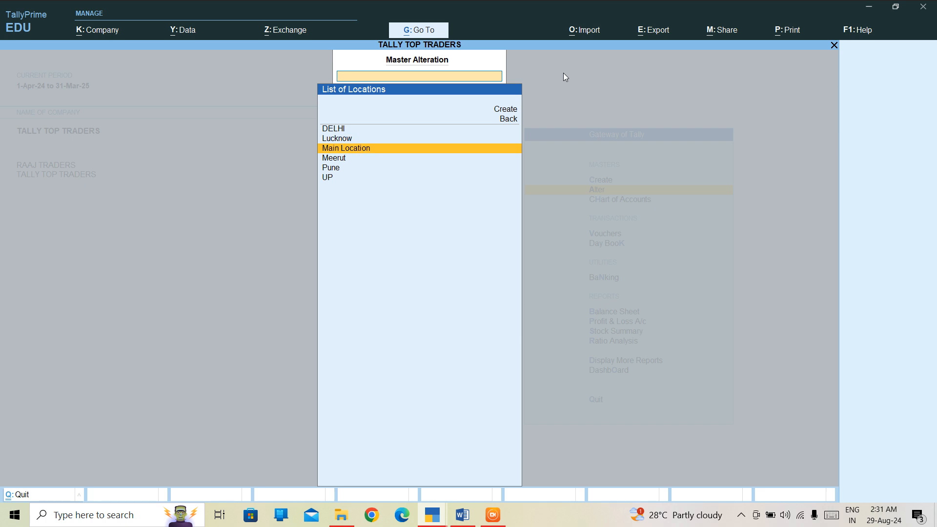
pyautogui.press('Down')
pyautogui.press('Return')
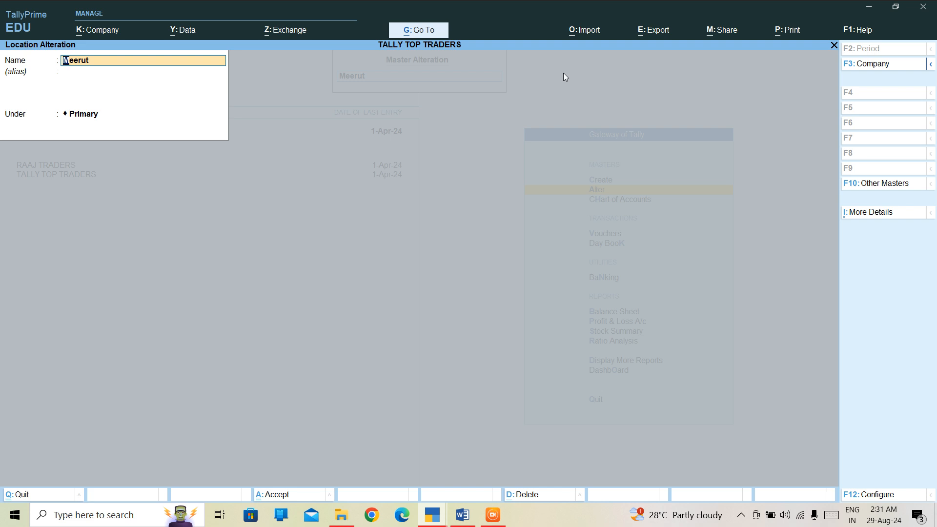
pyautogui.hotkey('alt', 'd')
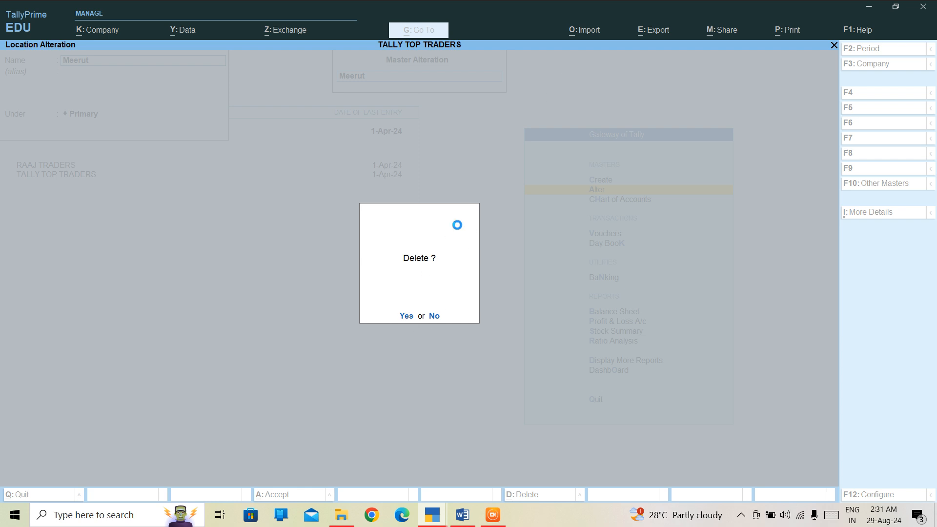
pyautogui.press('y')
pyautogui.press('Down')
pyautogui.press('Down')
pyautogui.press('Down')
pyautogui.press('Down')
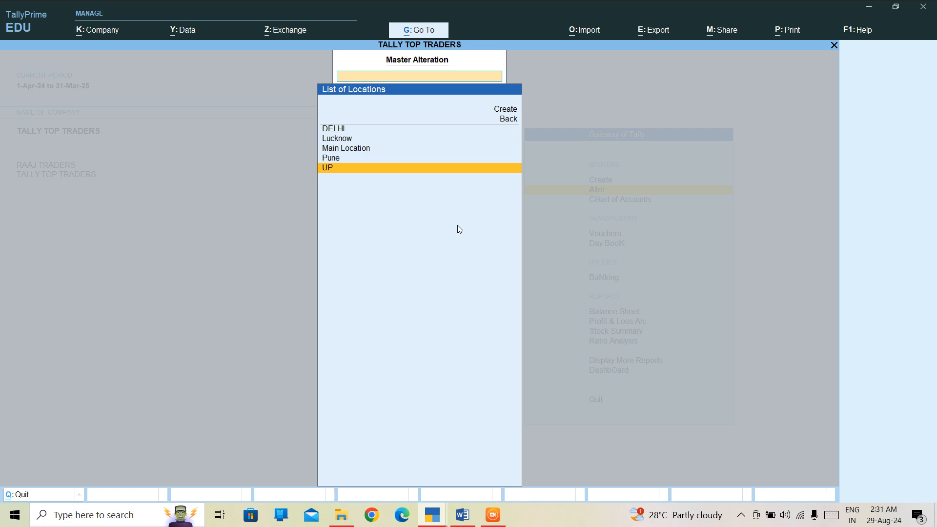
pyautogui.press('Escape')
pyautogui.press('Escape')
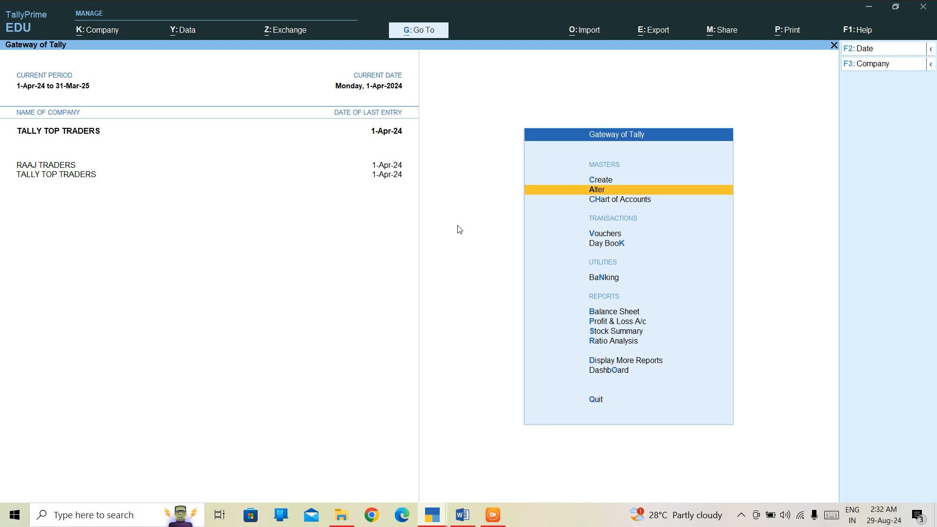
pyautogui.press('Down')
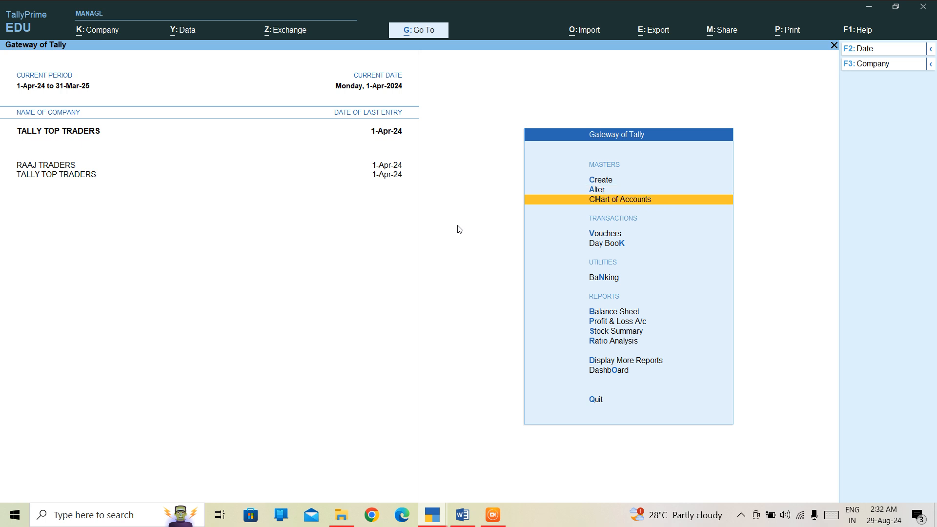
pyautogui.press('Up')
pyautogui.press('Up')
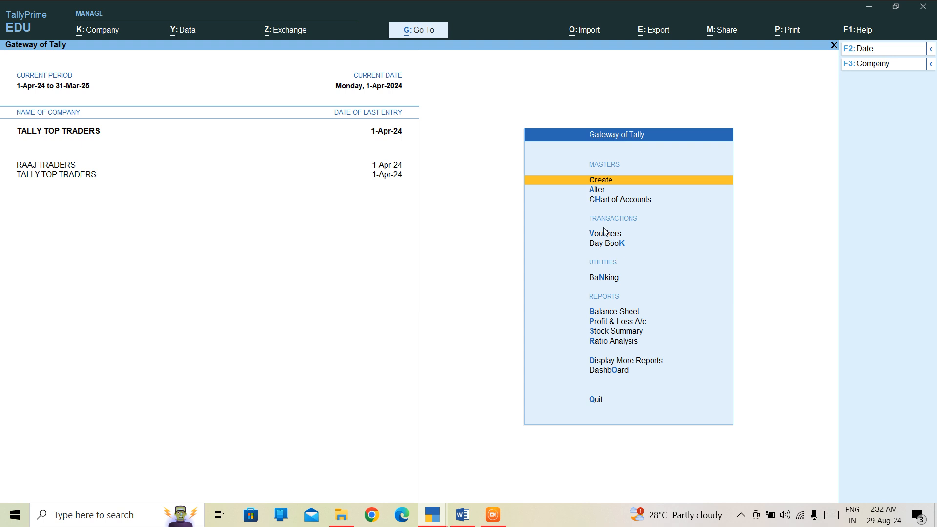
pyautogui.press('h')
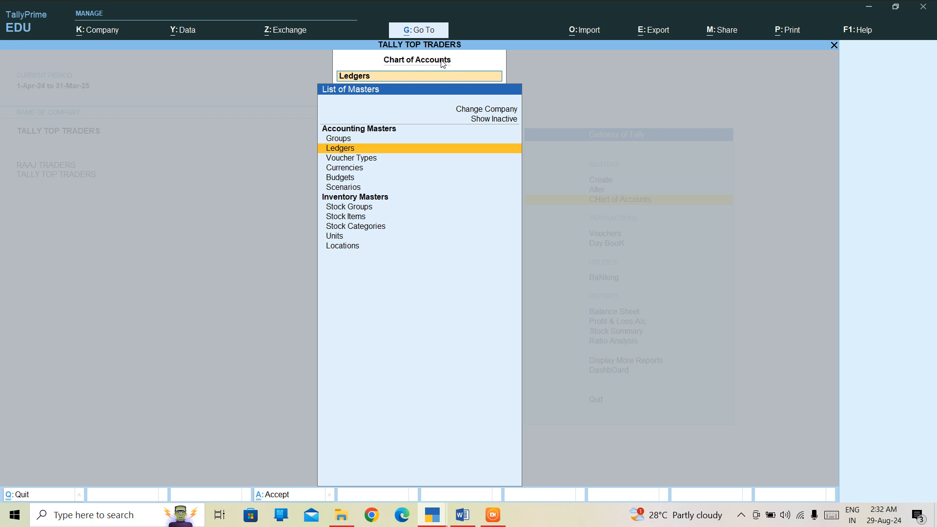
pyautogui.press('Up')
pyautogui.press('Escape')
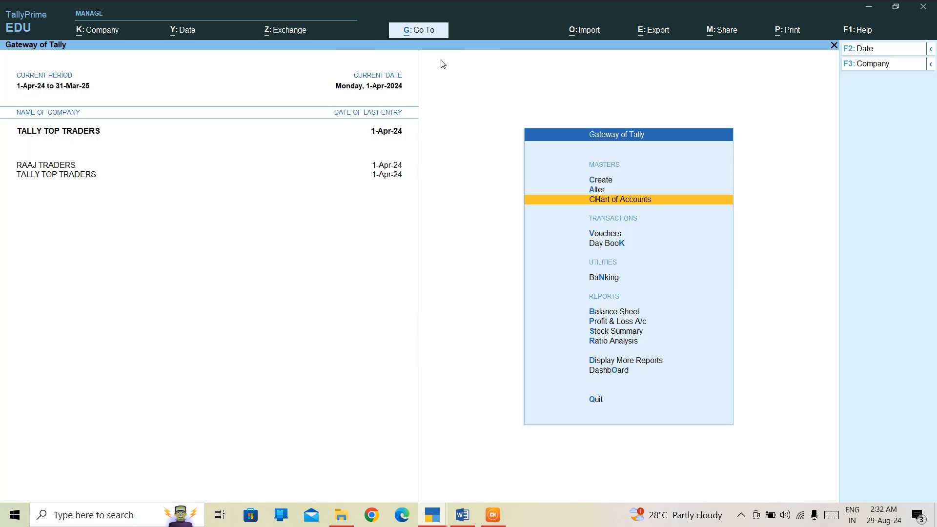
pyautogui.press('c')
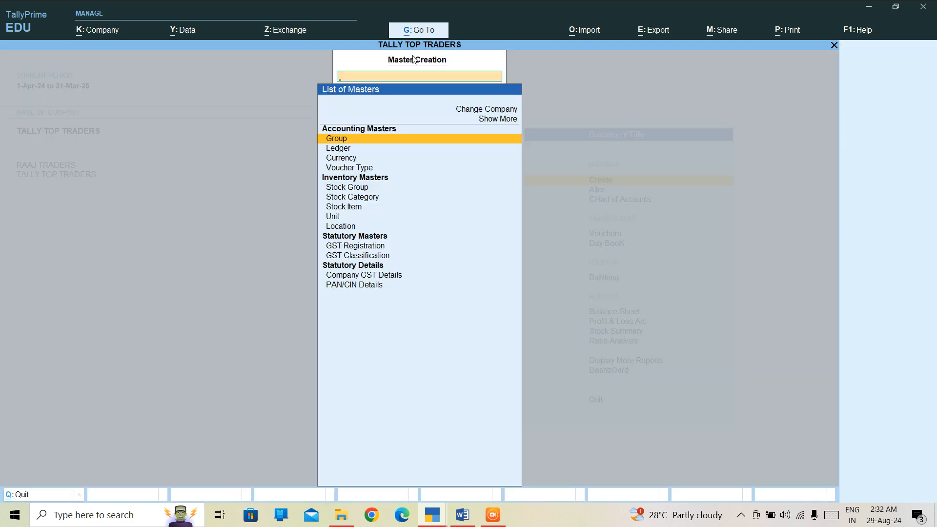
pyautogui.press('Escape')
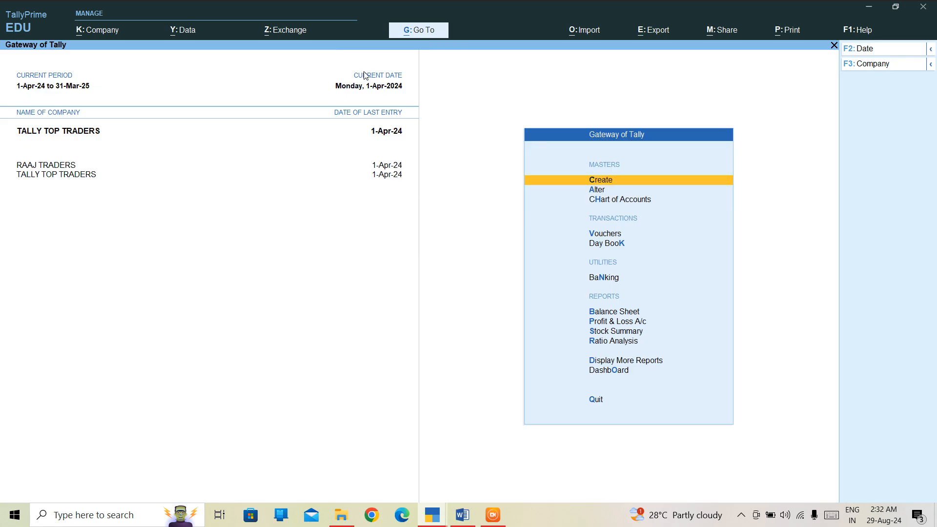
pyautogui.press('v')
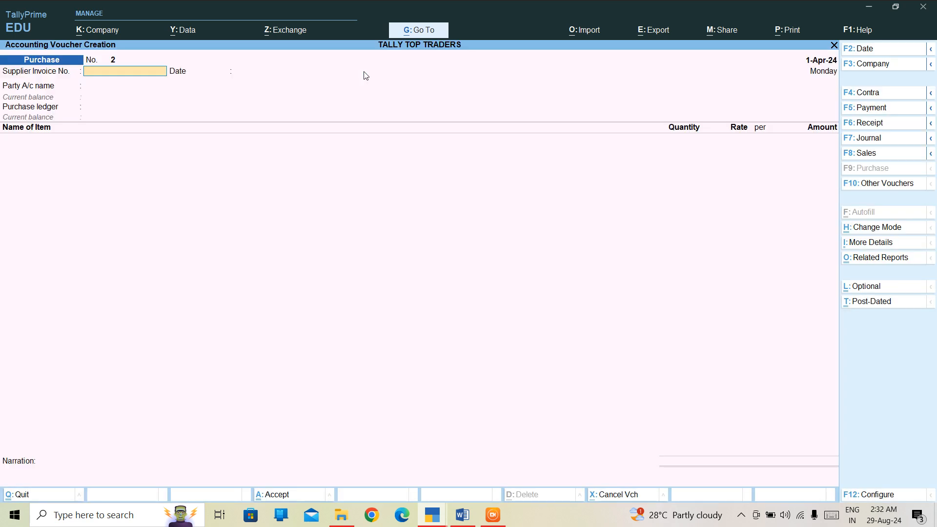
pyautogui.press('Escape')
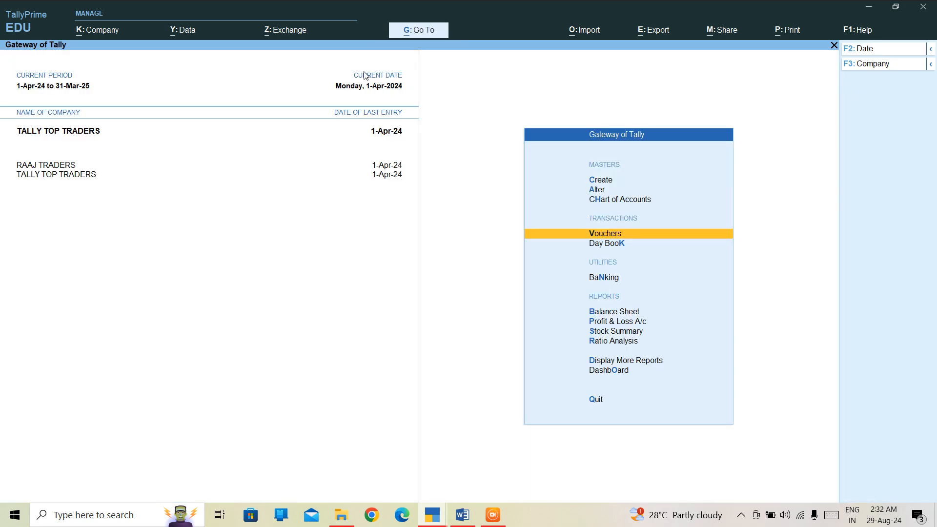
# Display the list of locations (godowns) from the Chart of Accounts
pyautogui.press('Up')
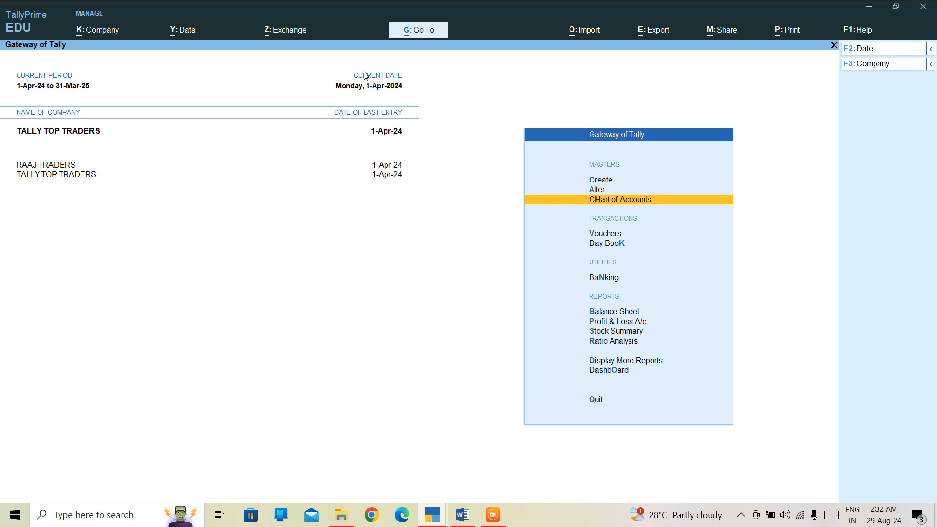
pyautogui.press('Return')
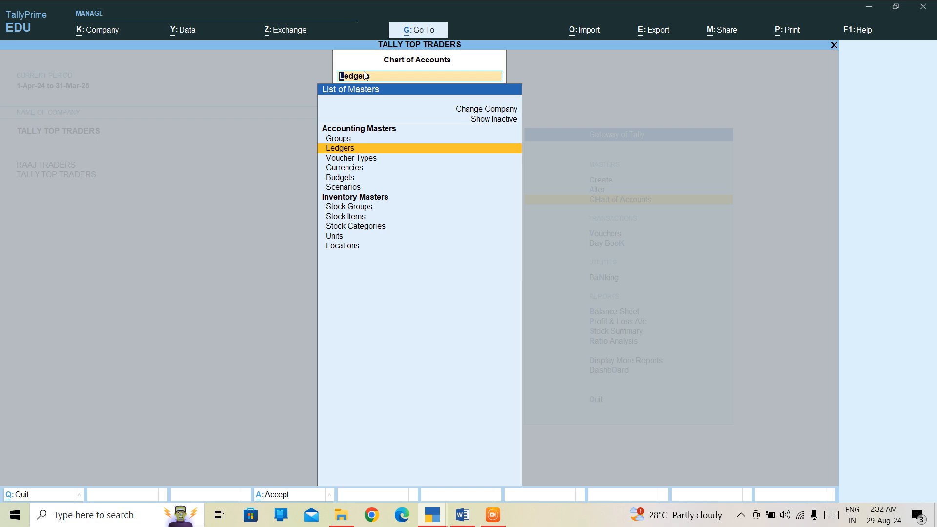
pyautogui.press('Down')
pyautogui.press('Down')
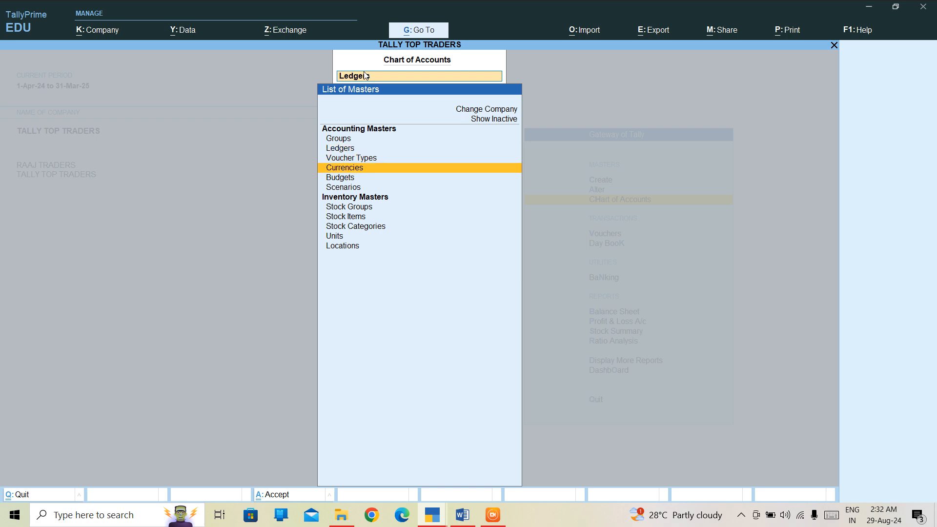
pyautogui.press('Down')
pyautogui.press('Down')
pyautogui.press('Down')
pyautogui.press('Down')
pyautogui.press('Down')
pyautogui.press('Down')
pyautogui.press('Down')
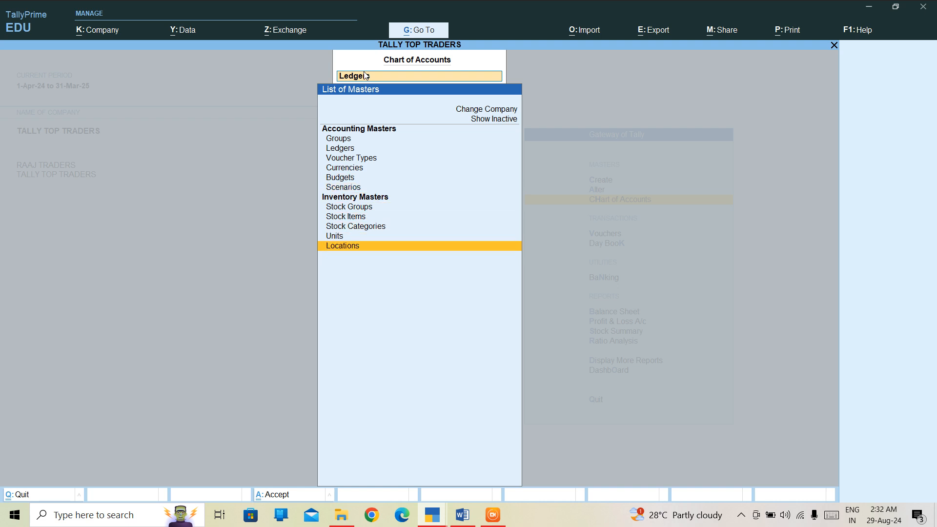
pyautogui.press('Return')
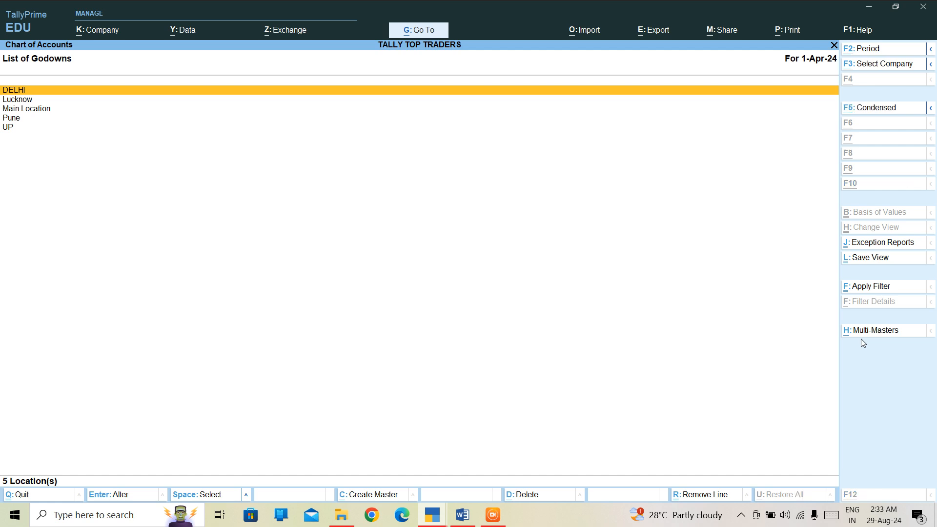
# Start creating multiple locations at once, with All Items as the parent location
pyautogui.hotkey('alt', 'h')
pyautogui.press('Escape')
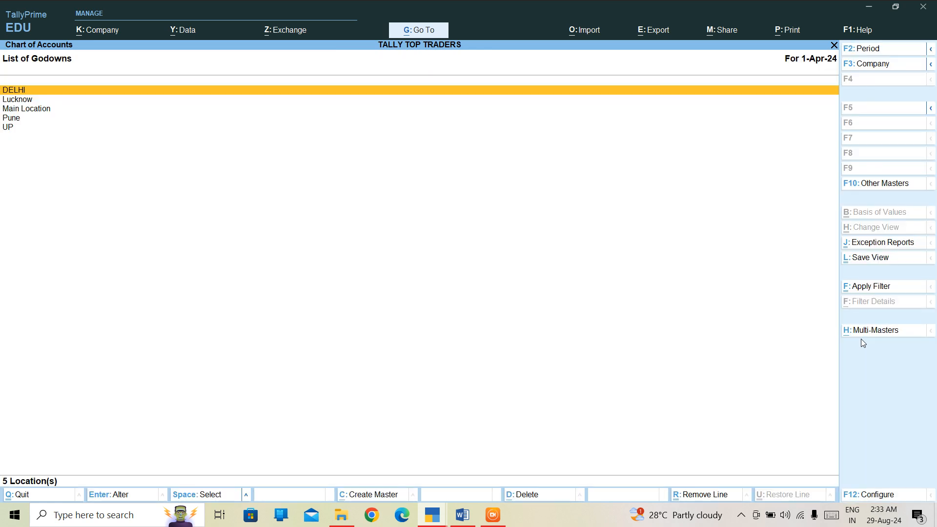
pyautogui.click(863, 333)
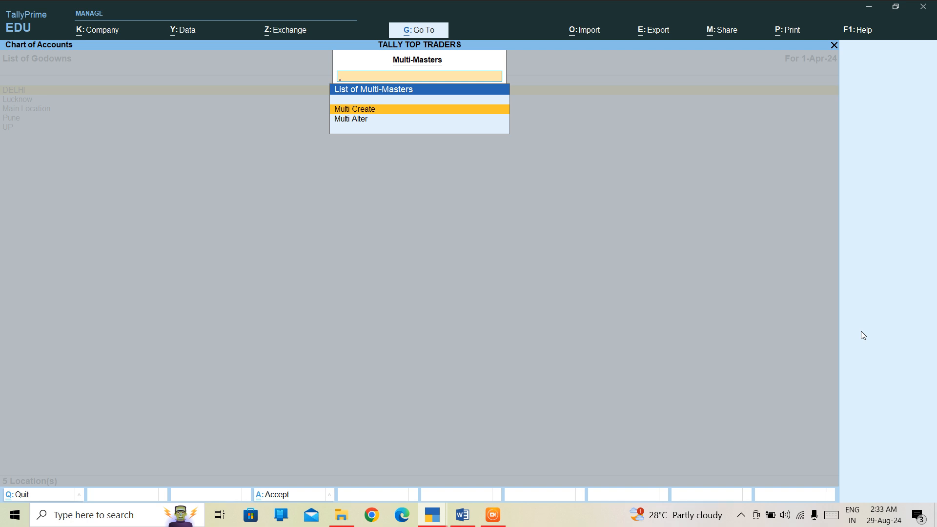
pyautogui.press('Return')
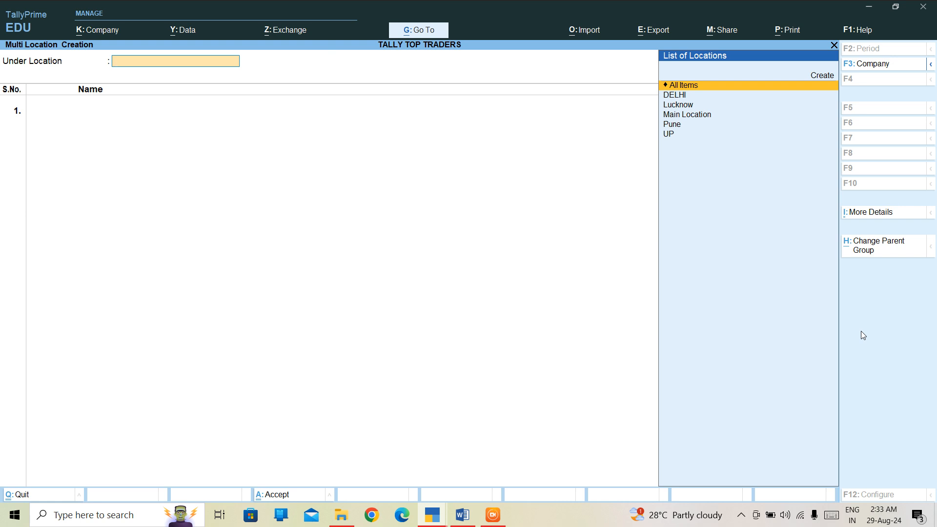
pyautogui.press('Return')
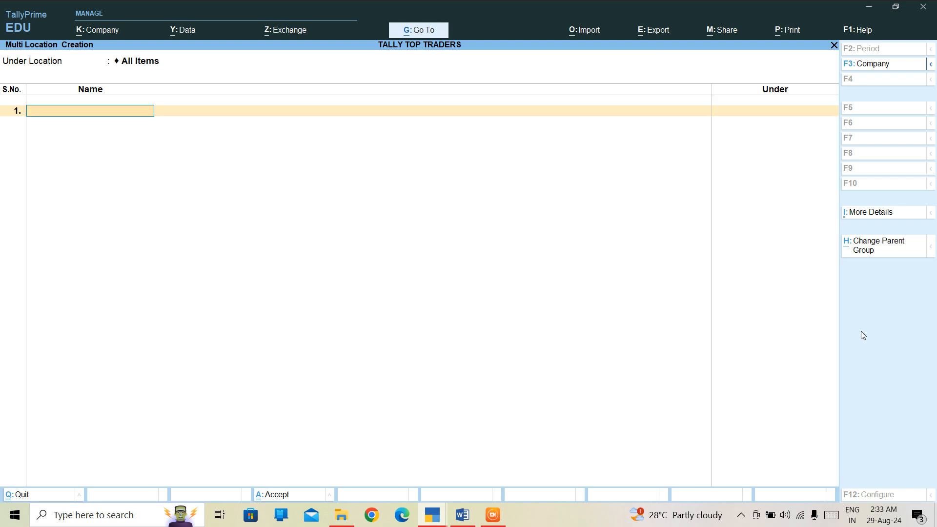
# Enter Punjab as the first new location, placed under Primary
pyautogui.write('Punajb')
pyautogui.press('BackSpace')
pyautogui.press('BackSpace')
pyautogui.press('BackSpace')
pyautogui.write('jab')
pyautogui.press('Return')
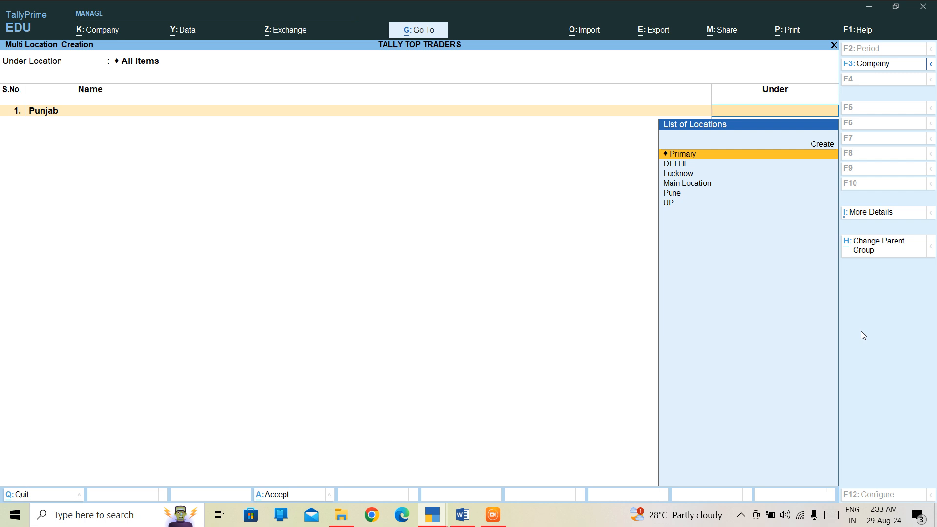
pyautogui.press('Return')
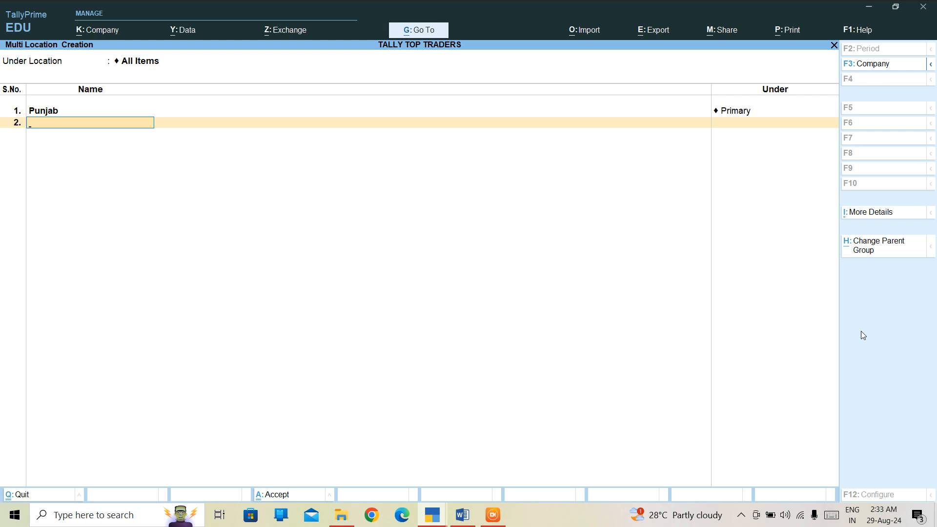
# Add Goa and Chandni Chowk as the second and third new locations, both under Primary
pyautogui.write('Goa')
pyautogui.press('Return')
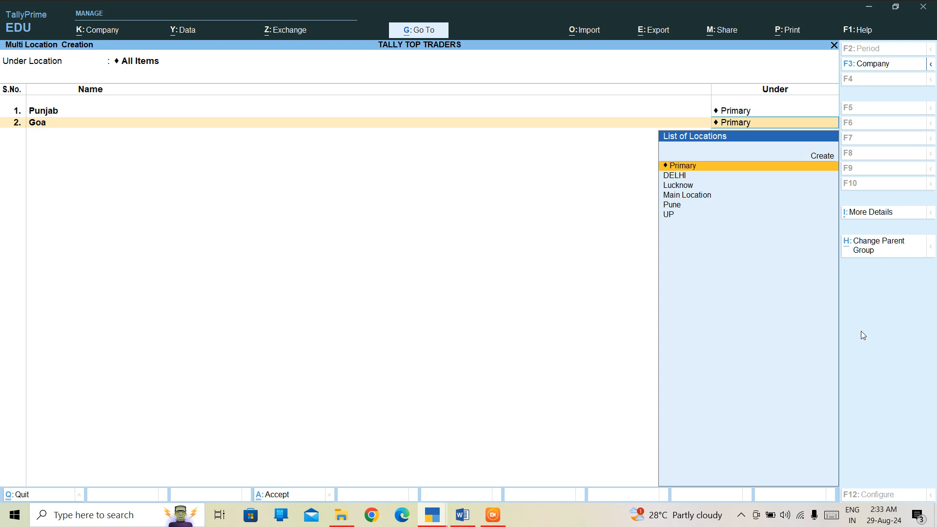
pyautogui.press('Return')
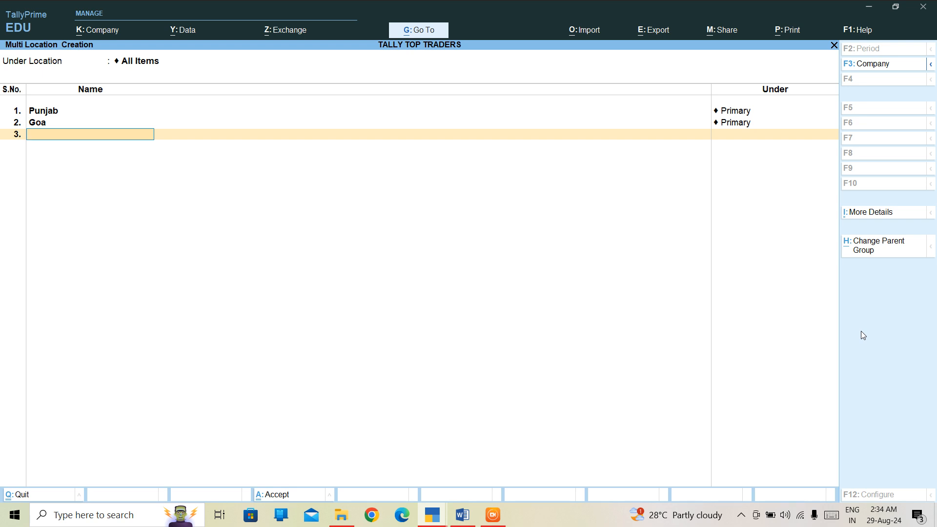
pyautogui.write('Chandni Chowk')
pyautogui.press('Return')
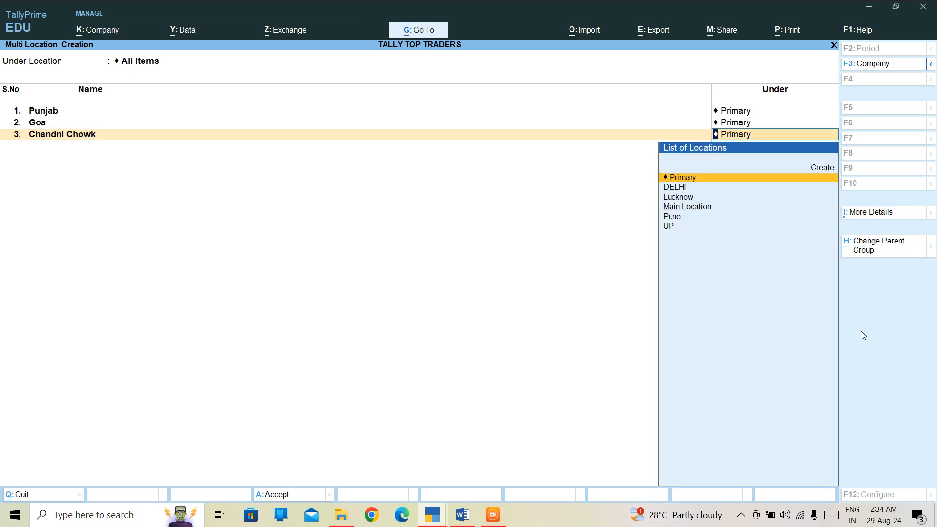
pyautogui.press('Return')
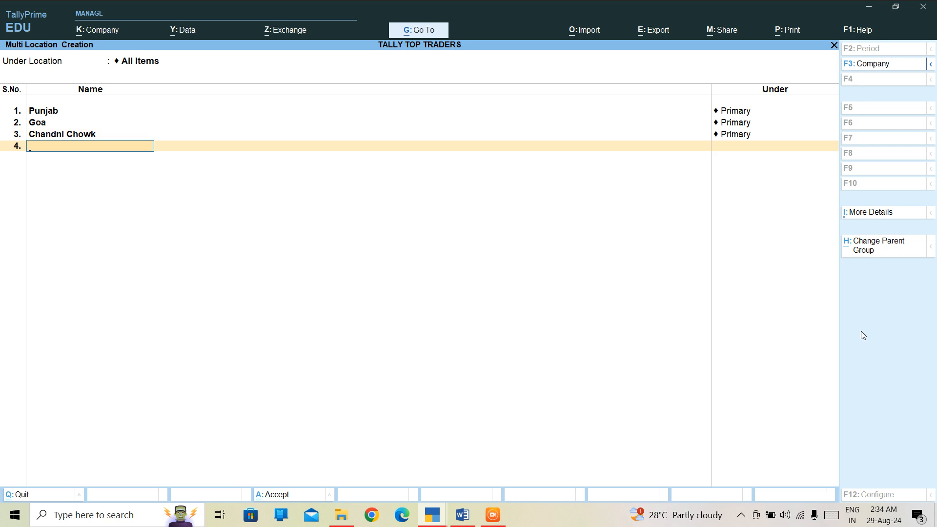
# Add Civil Lines under Primary as the fourth location and save the whole set of new locations
pyautogui.write('Civil')
pyautogui.press('BackSpace')
pyautogui.press('BackSpace')
pyautogui.press('BackSpace')
pyautogui.write('va')
pyautogui.press('BackSpace')
pyautogui.write('il Lines')
pyautogui.press('Return')
pyautogui.press('Return')
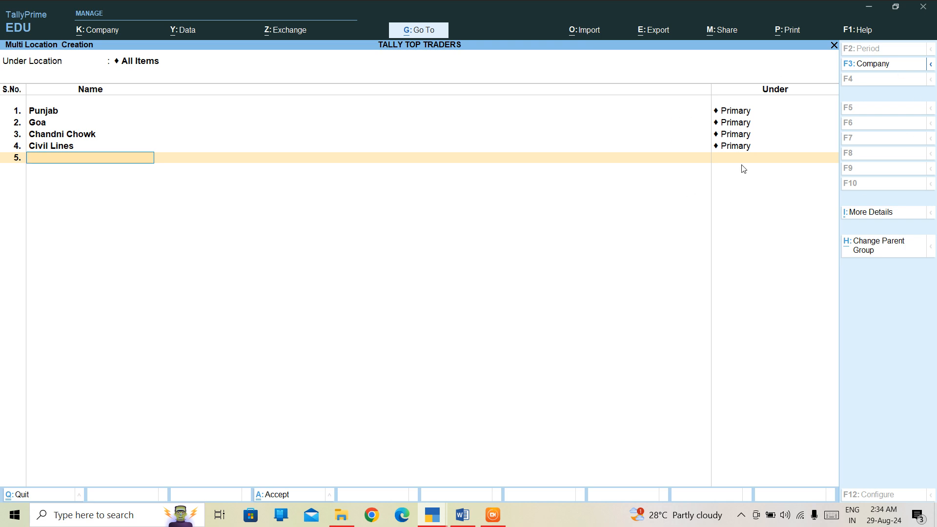
pyautogui.press('Return')
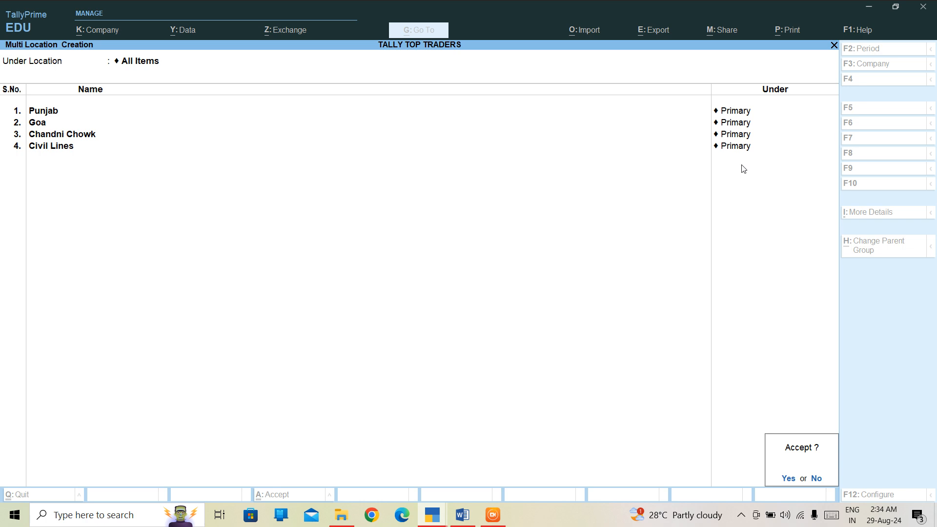
pyautogui.press('y')
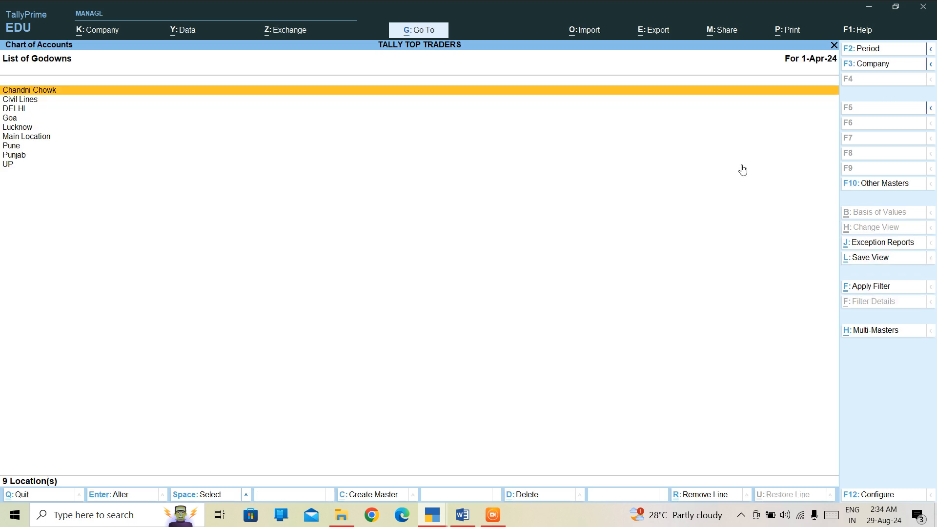
# Look through the list of godowns and return to the Gateway of Tally
pyautogui.press('Down')
pyautogui.press('Up')
pyautogui.press('Down')
pyautogui.press('Down')
pyautogui.press('Down')
pyautogui.press('Down')
pyautogui.press('Down')
pyautogui.press('Down')
pyautogui.press('Down')
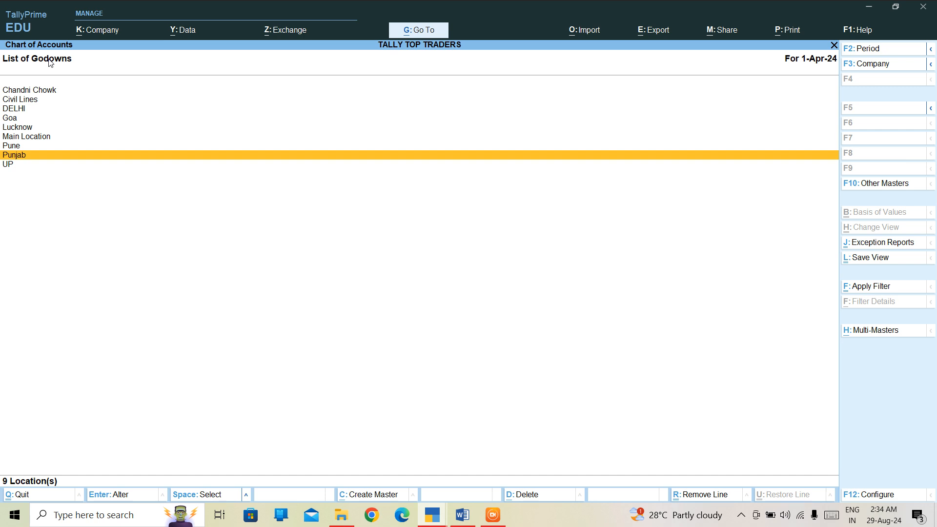
pyautogui.press('Escape')
pyautogui.press('Escape')
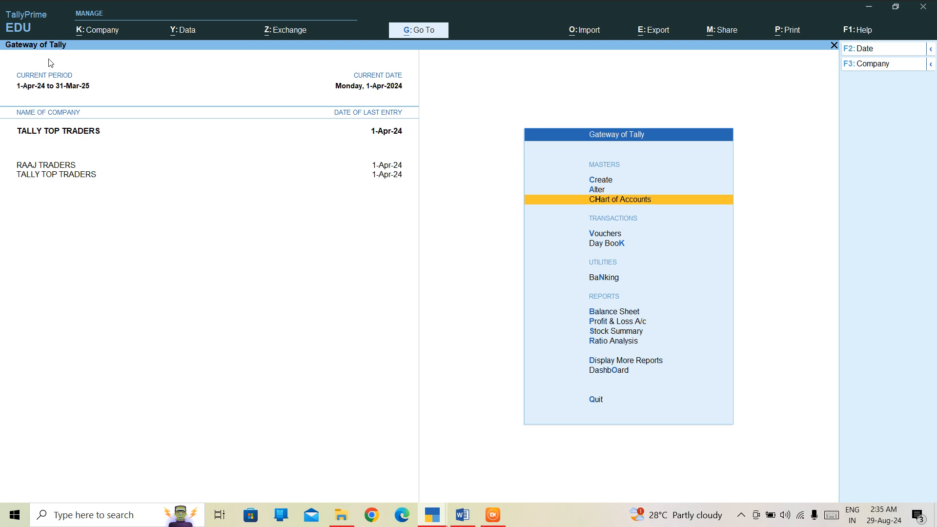
# Open the list of locations under the inventory masters in the Chart of Accounts
pyautogui.press('Return')
pyautogui.press('Up')
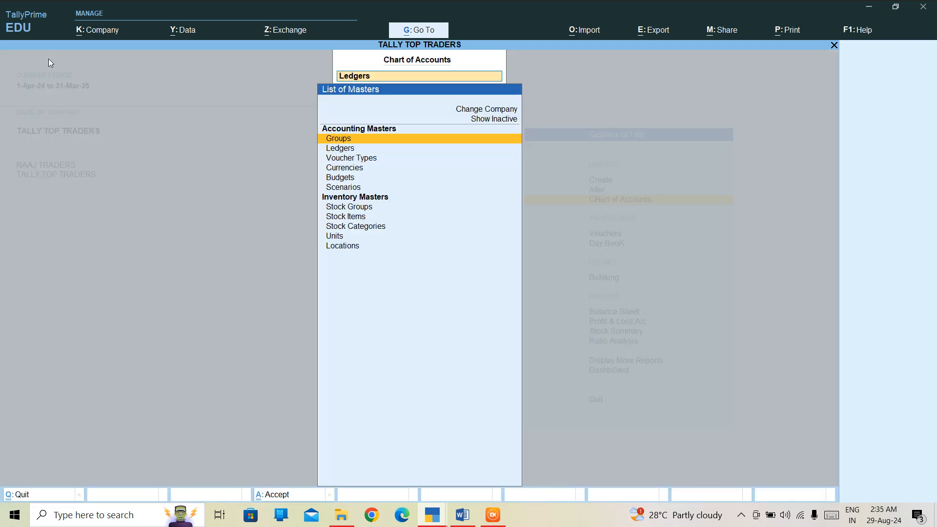
pyautogui.press('Down')
pyautogui.press('Down')
pyautogui.press('Down')
pyautogui.press('Down')
pyautogui.press('Down')
pyautogui.press('Down')
pyautogui.press('Down')
pyautogui.press('Down')
pyautogui.press('Down')
pyautogui.press('Down')
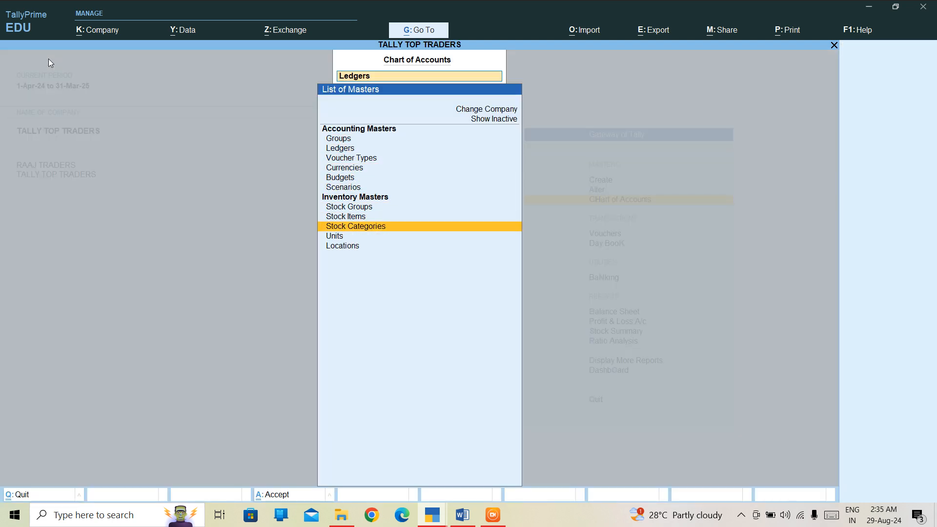
pyautogui.press('Return')
pyautogui.press('Down')
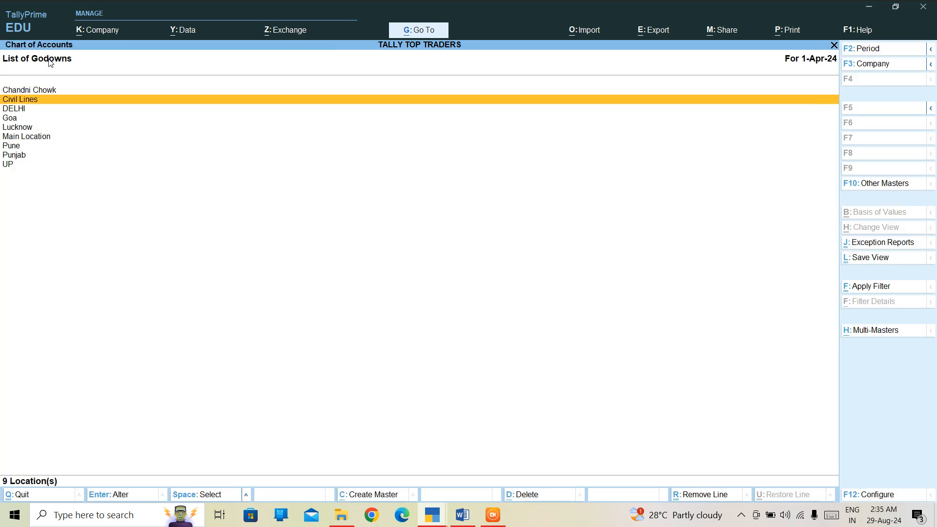
pyautogui.press('Up')
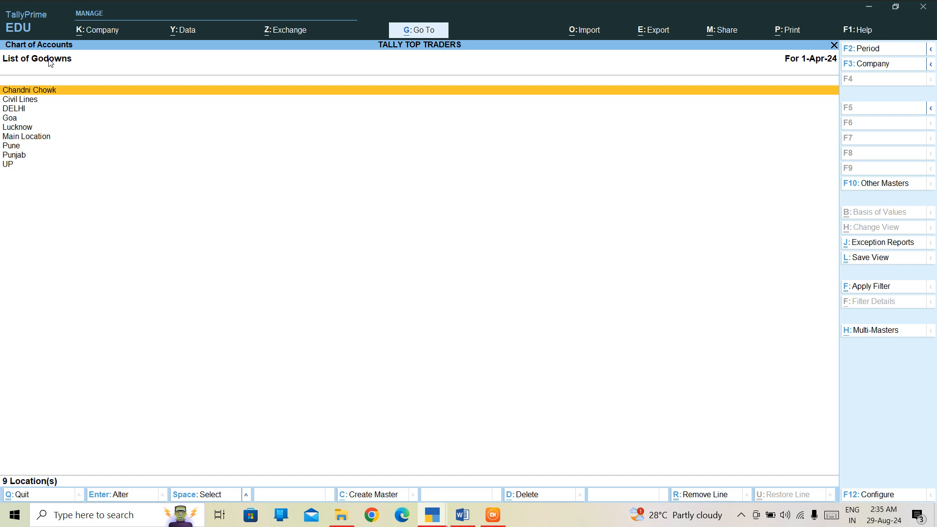
pyautogui.click(201, 91)
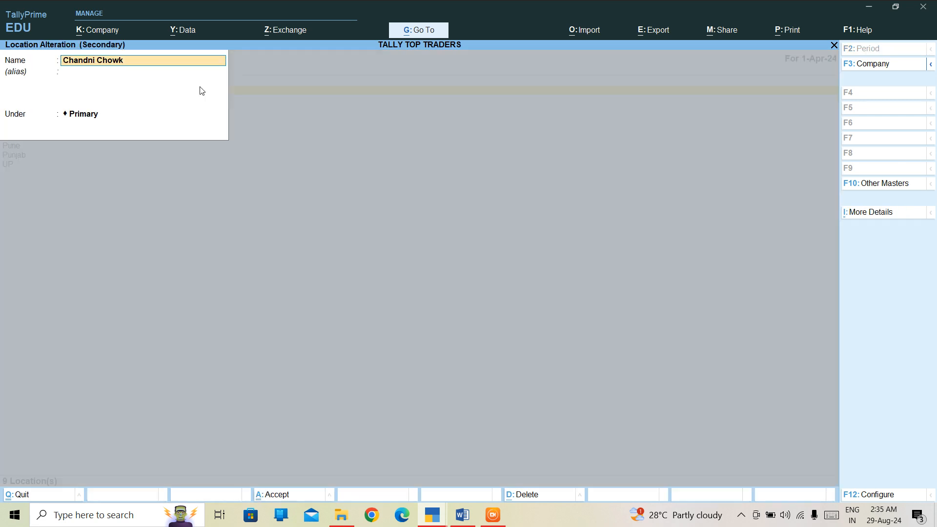
pyautogui.press('BackSpace')
pyautogui.press('Escape')
pyautogui.press('y')
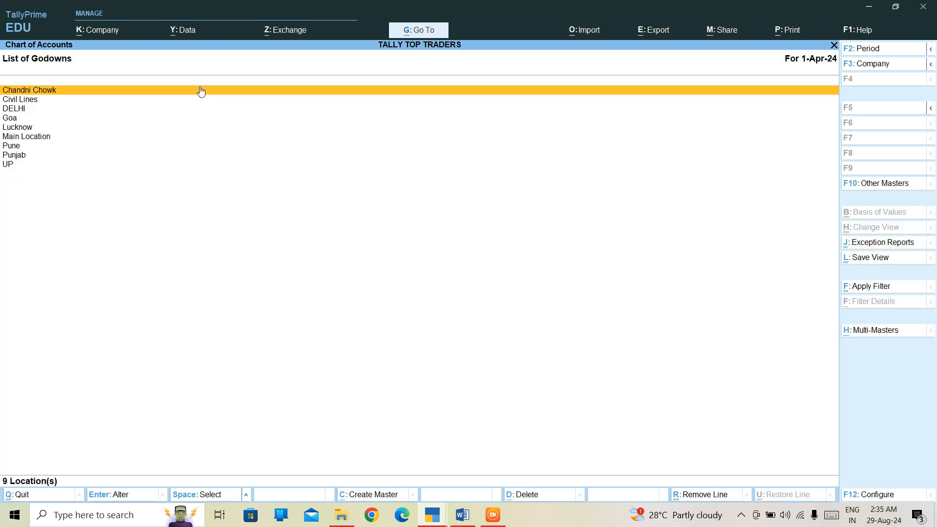
# Start altering multiple locations at once, with All Items as the location selection
pyautogui.hotkey('alt', 'h')
pyautogui.press('Down')
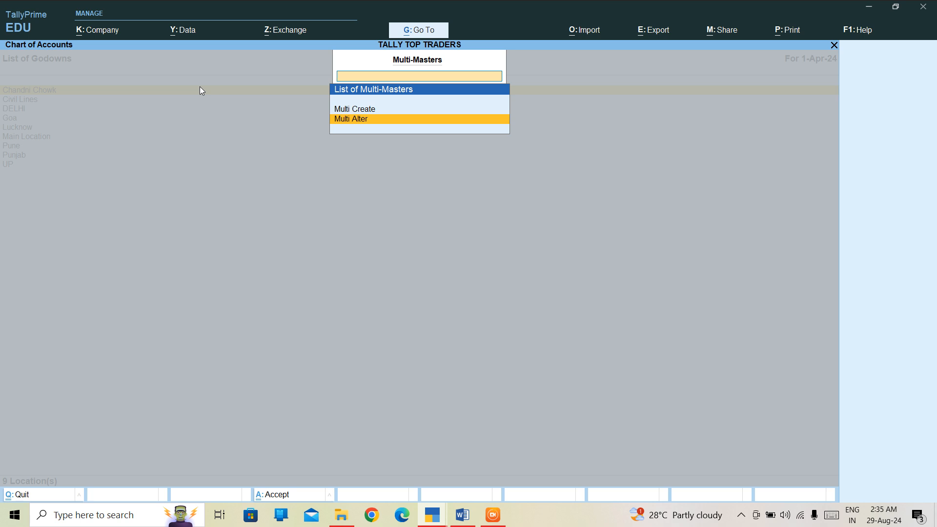
pyautogui.press('Return')
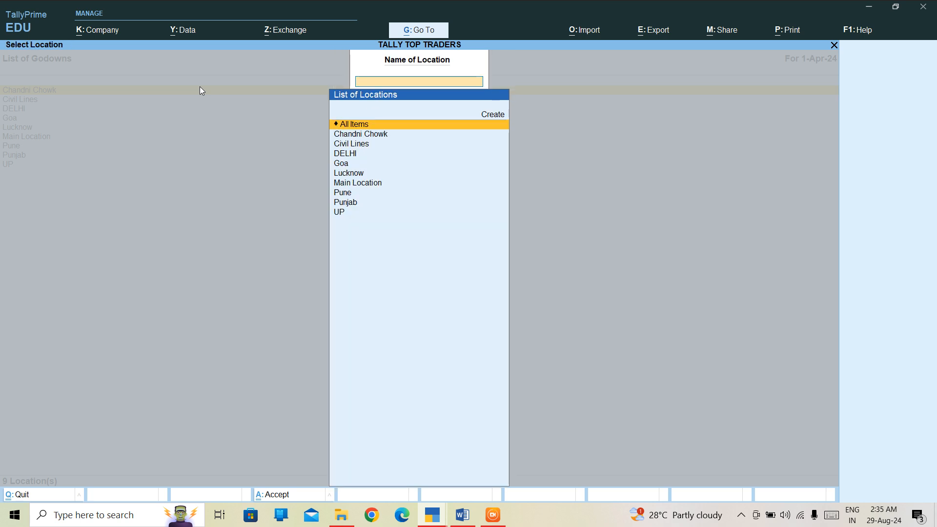
pyautogui.press('Return')
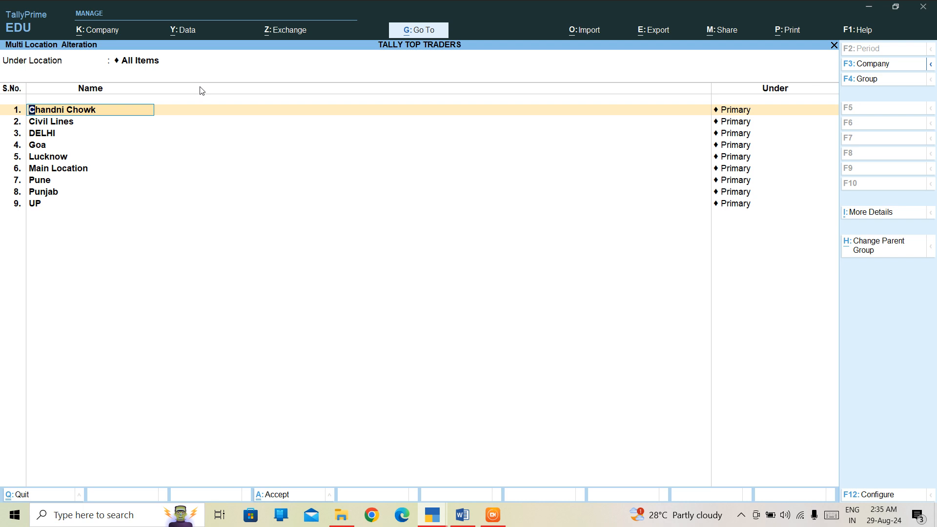
# Rename the location Goa as Shimla and save the multi-location alteration
pyautogui.press('Return')
pyautogui.press('Return')
pyautogui.press('Return')
pyautogui.press('Return')
pyautogui.press('Return')
pyautogui.press('Return')
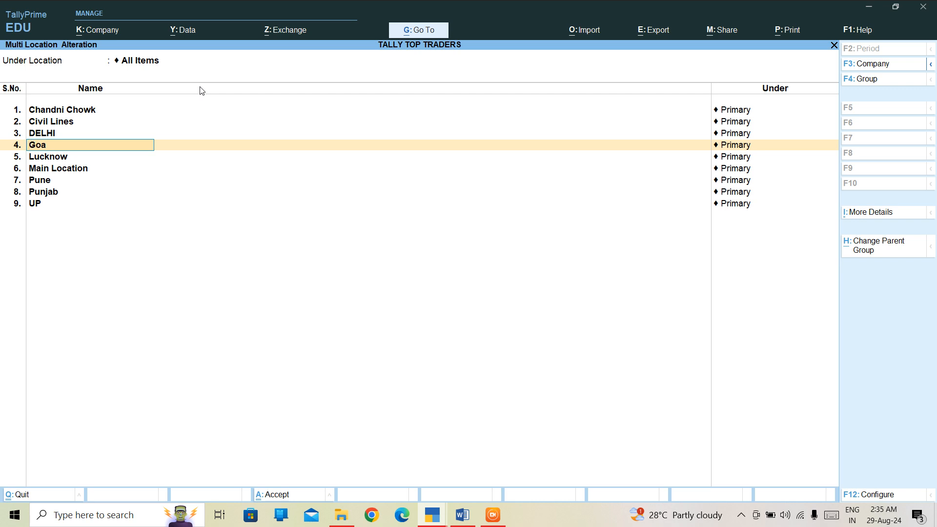
pyautogui.write('Shimla')
pyautogui.press('Return')
pyautogui.press('Return')
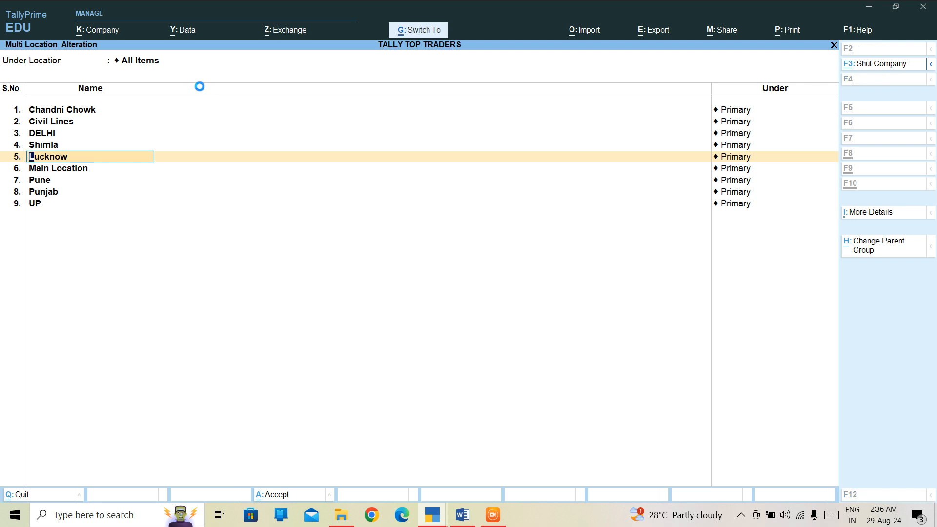
pyautogui.hotkey('ctrl', 'a')
# Check the location names in the selection list and return to the list of godowns
pyautogui.press('Down')
pyautogui.press('Down')
pyautogui.press('Down')
pyautogui.press('Down')
pyautogui.press('Down')
pyautogui.press('Down')
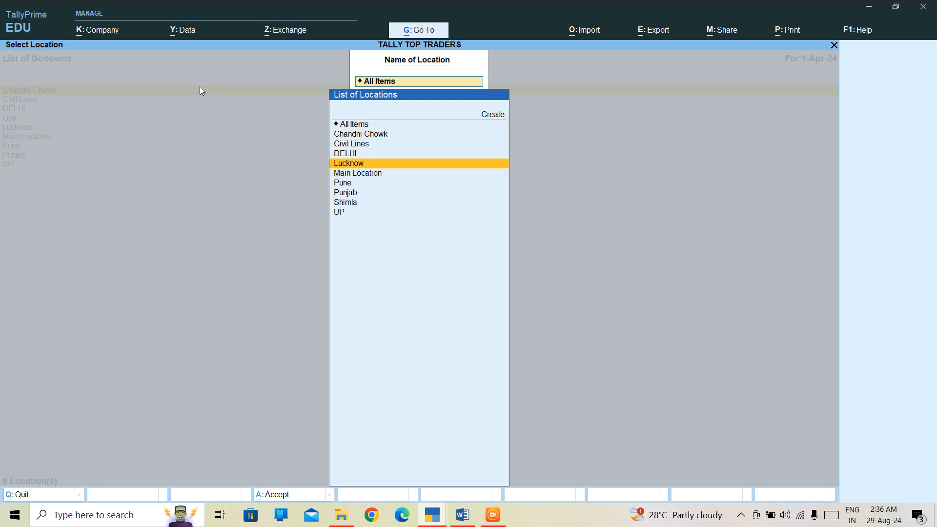
pyautogui.press('Up')
pyautogui.press('Up')
pyautogui.press('Up')
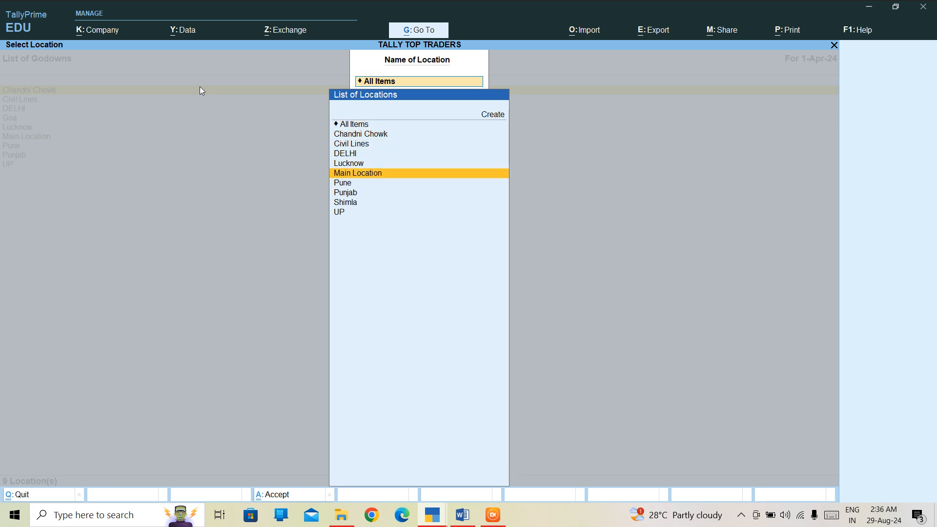
pyautogui.press('Down')
pyautogui.press('Down')
pyautogui.press('Down')
pyautogui.press('Down')
pyautogui.press('Down')
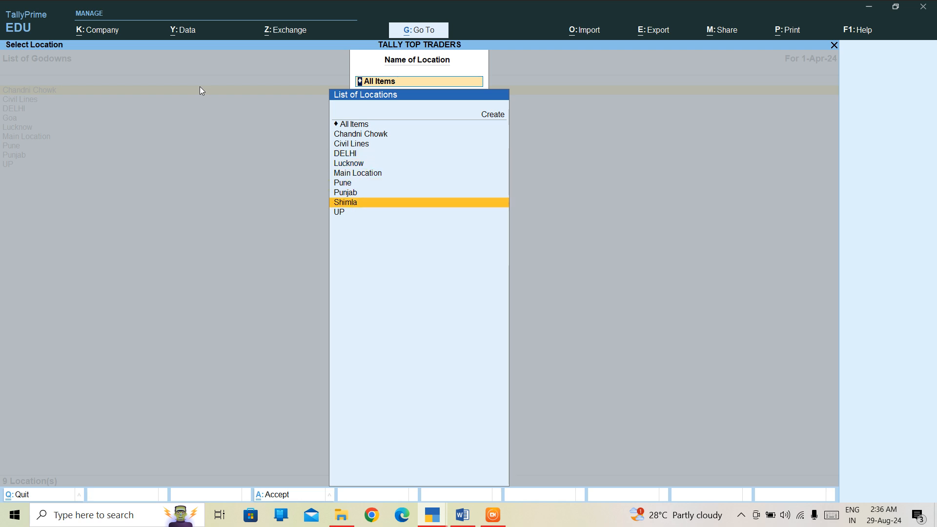
pyautogui.press('Home')
pyautogui.press('Return')
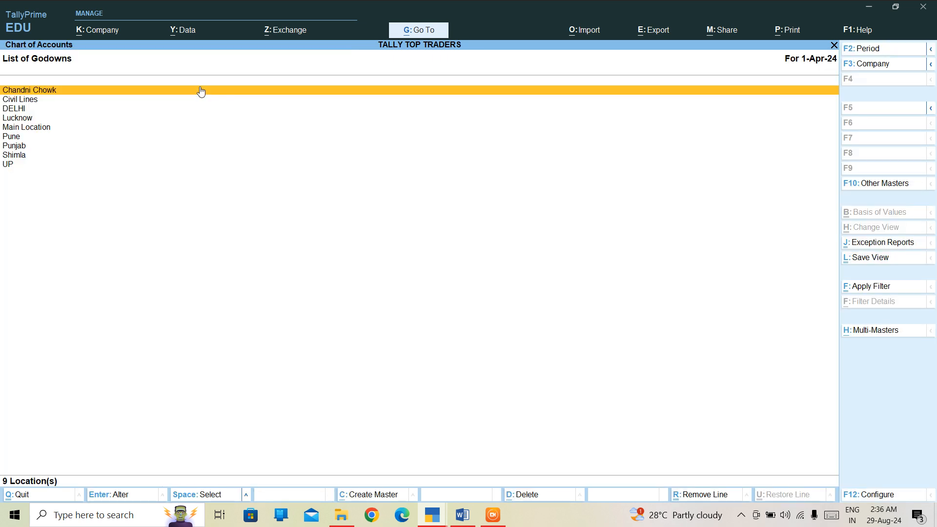
pyautogui.press('Escape')
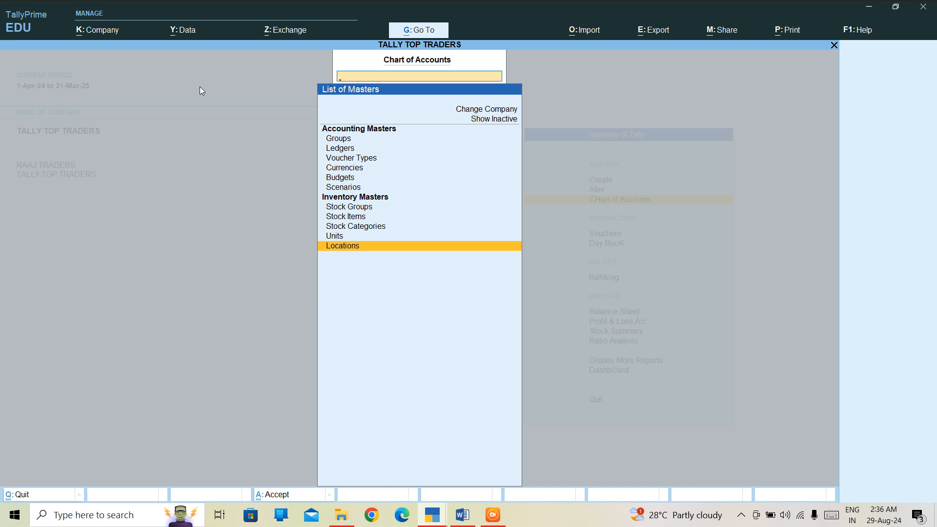
pyautogui.press('Return')
pyautogui.press('Return')
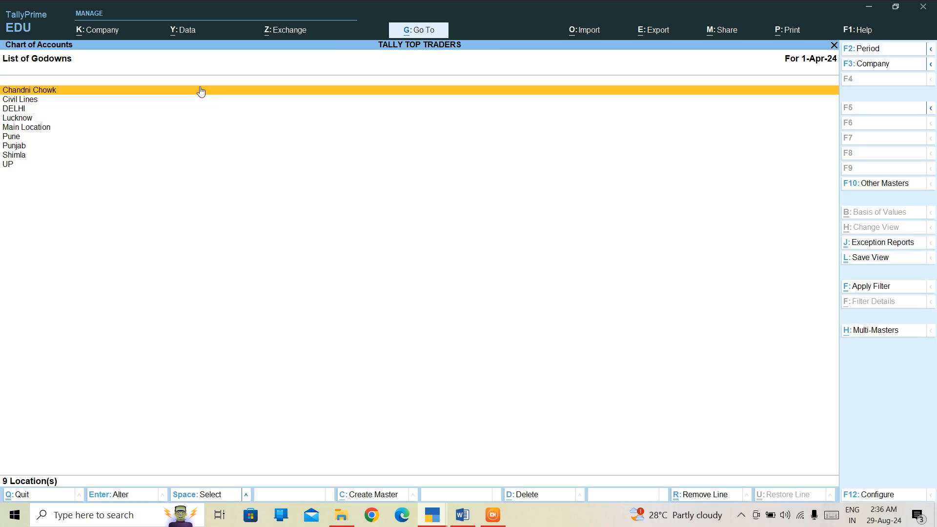
pyautogui.hotkey('alt', 'h')
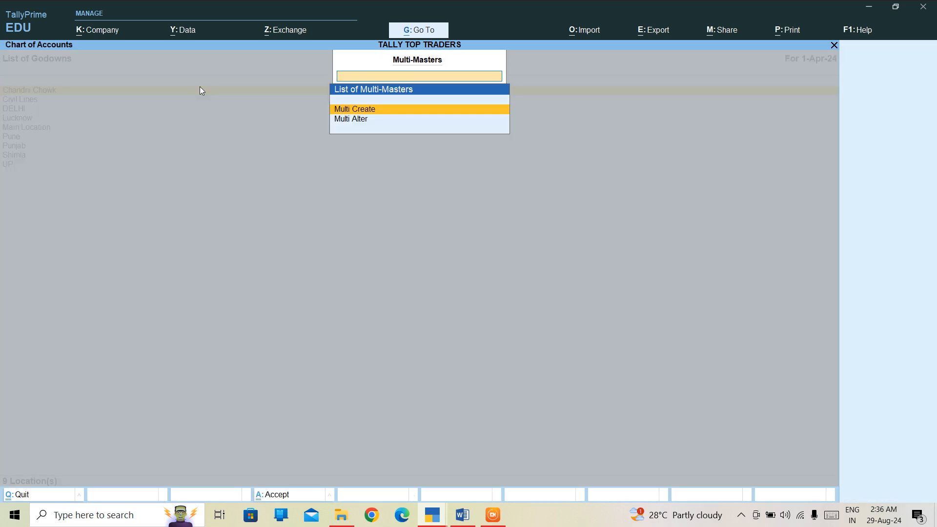
pyautogui.press('Down')
pyautogui.press('Return')
pyautogui.press('Return')
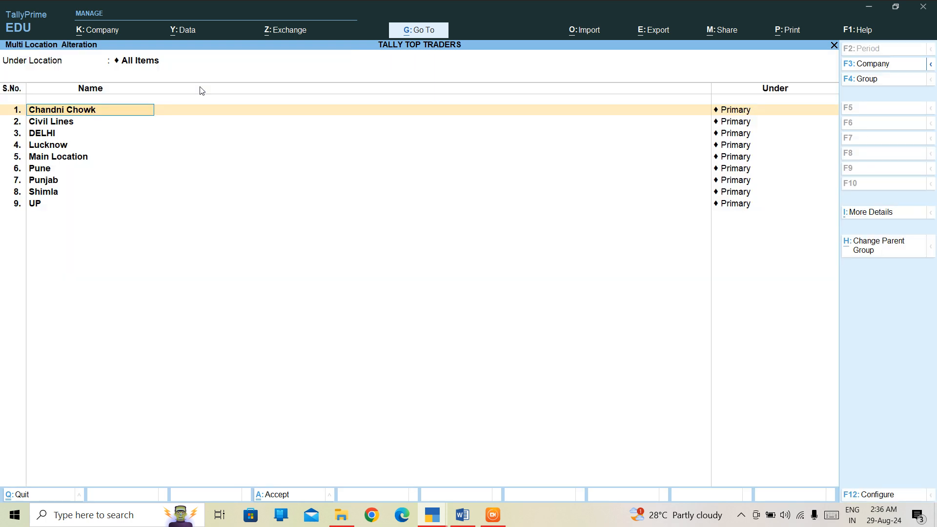
pyautogui.press('alt')
pyautogui.press('alt')
pyautogui.press('alt')
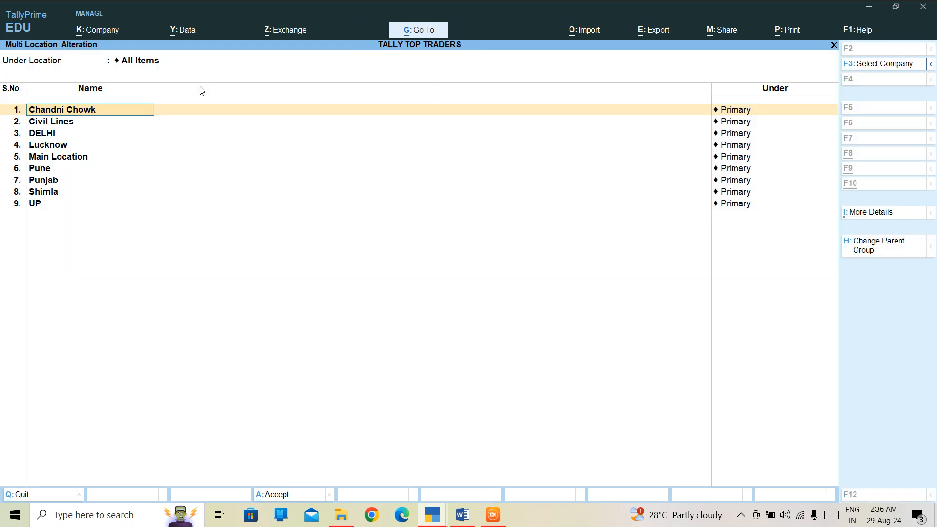
pyautogui.write('D')
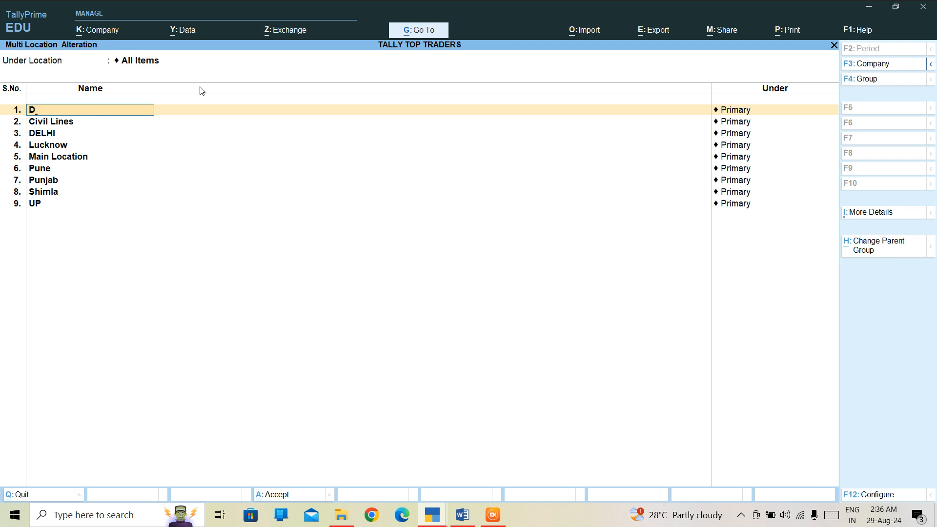
pyautogui.press('BackSpace')
pyautogui.press('Escape')
pyautogui.press('Return')
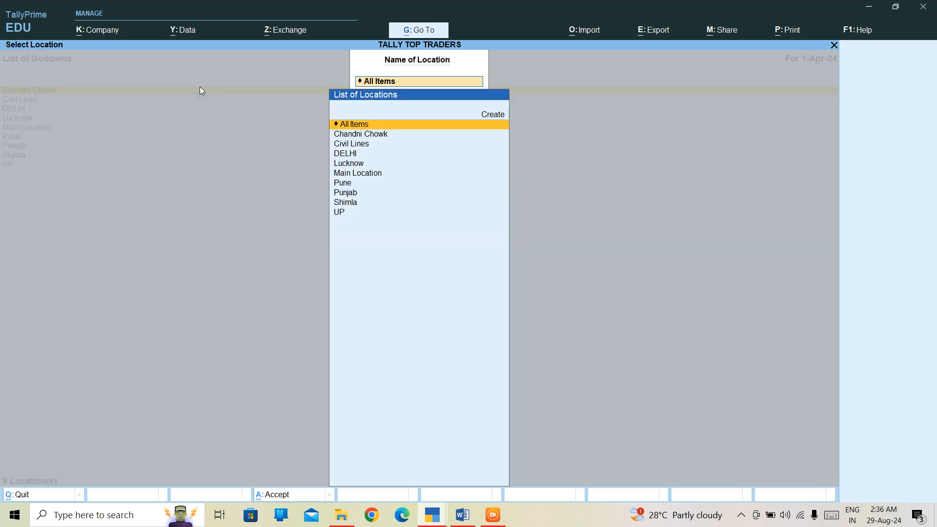
# Return to the Gateway of Tally and open the location masters for single alteration
pyautogui.press('Escape')
pyautogui.press('Escape')
pyautogui.press('Escape')
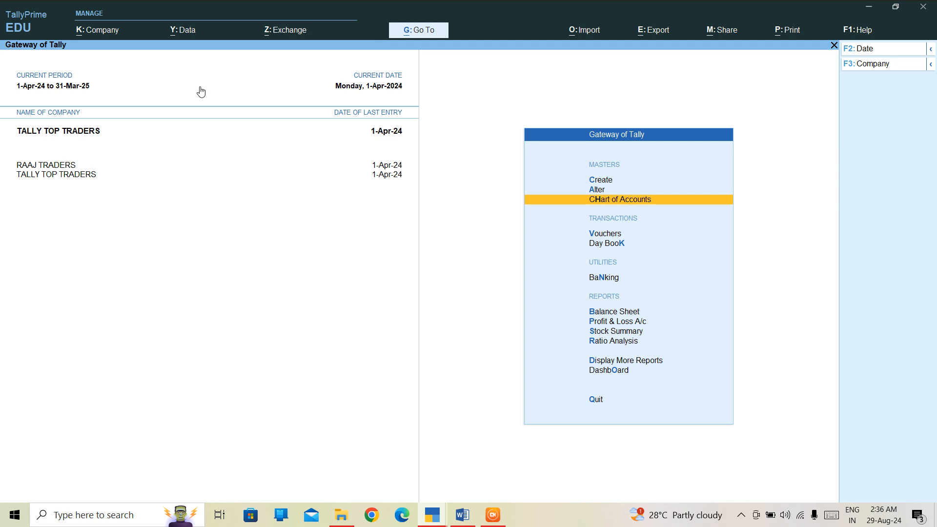
pyautogui.press('Up')
pyautogui.press('Return')
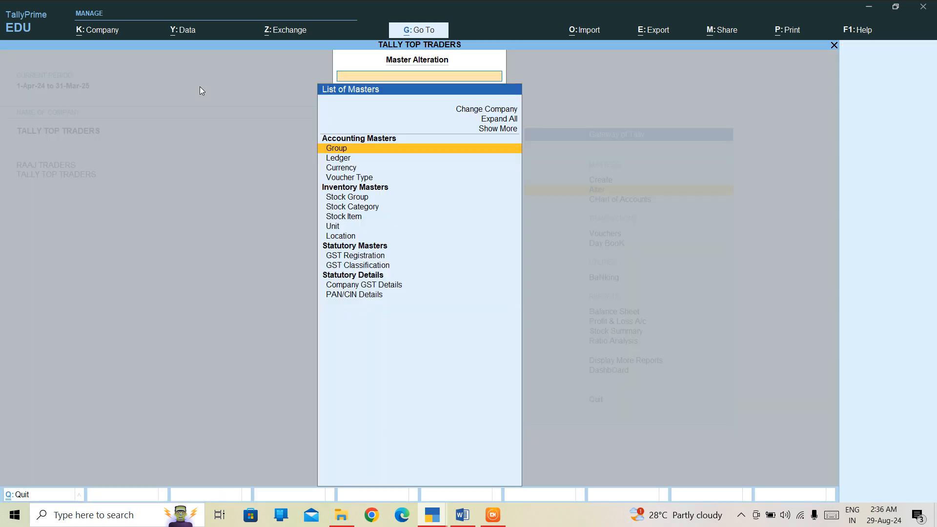
pyautogui.press('Down')
pyautogui.press('Down')
pyautogui.press('Down')
pyautogui.press('Down')
pyautogui.press('Down')
pyautogui.press('Down')
pyautogui.press('Down')
pyautogui.press('Down')
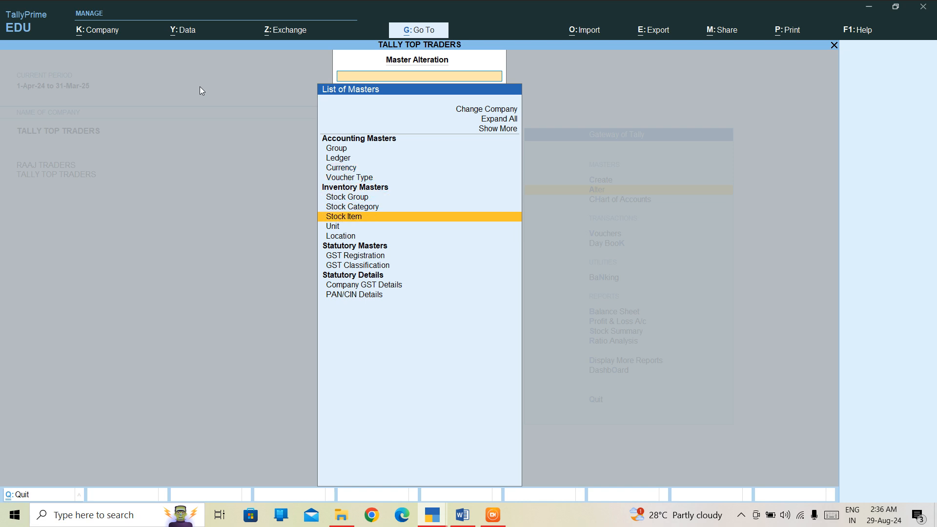
pyautogui.press('Return')
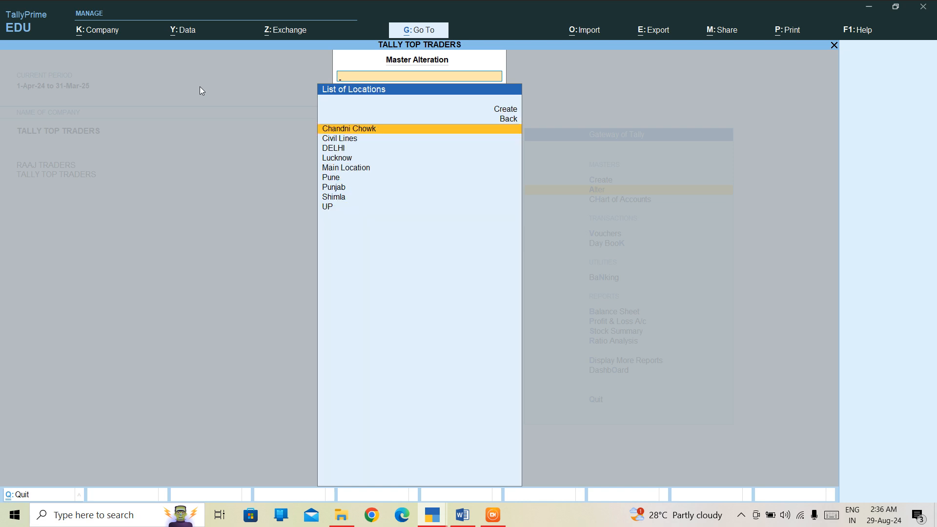
# Delete the Chandni Chowk and Civil Lines locations, confirming each deletion
pyautogui.press('Return')
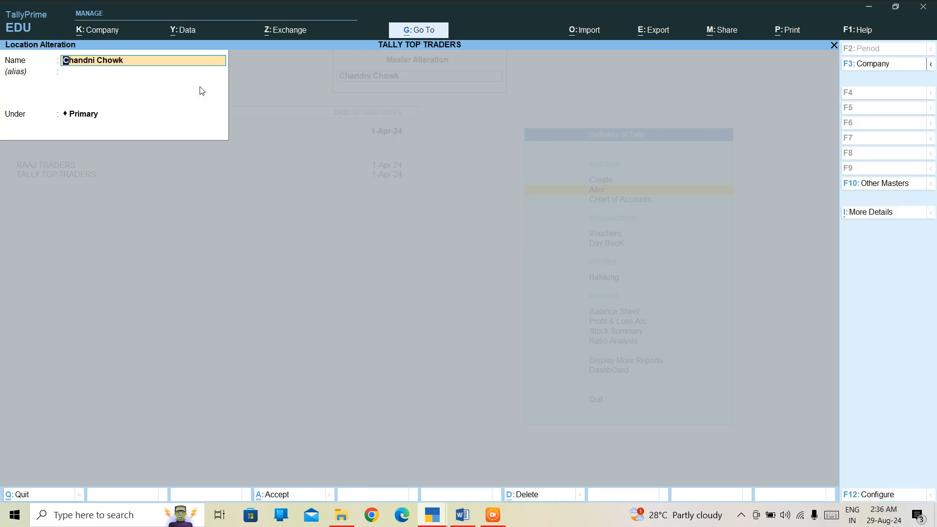
pyautogui.hotkey('alt', 'd')
pyautogui.press('y')
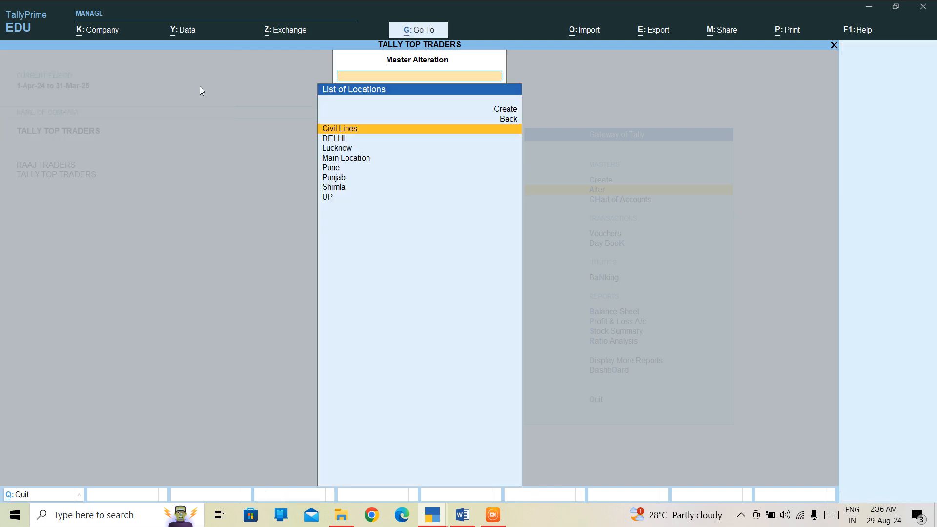
pyautogui.press('Return')
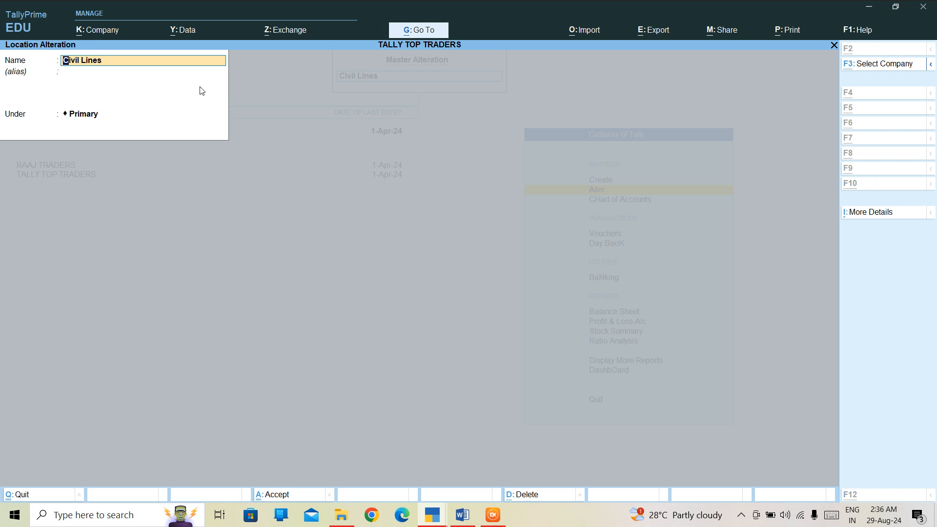
pyautogui.hotkey('alt', 'd')
pyautogui.press('y')
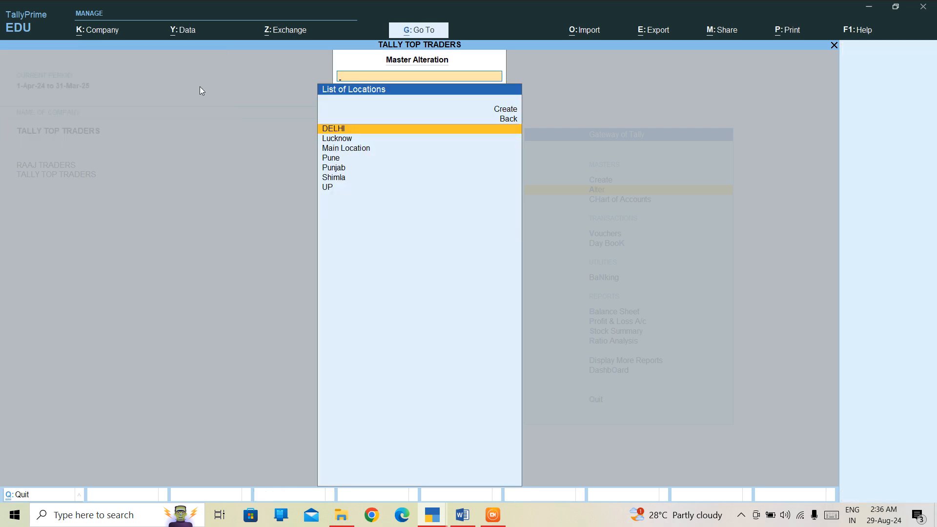
# Delete the Lucknow location and confirm the deletion
pyautogui.press('Down')
pyautogui.press('Return')
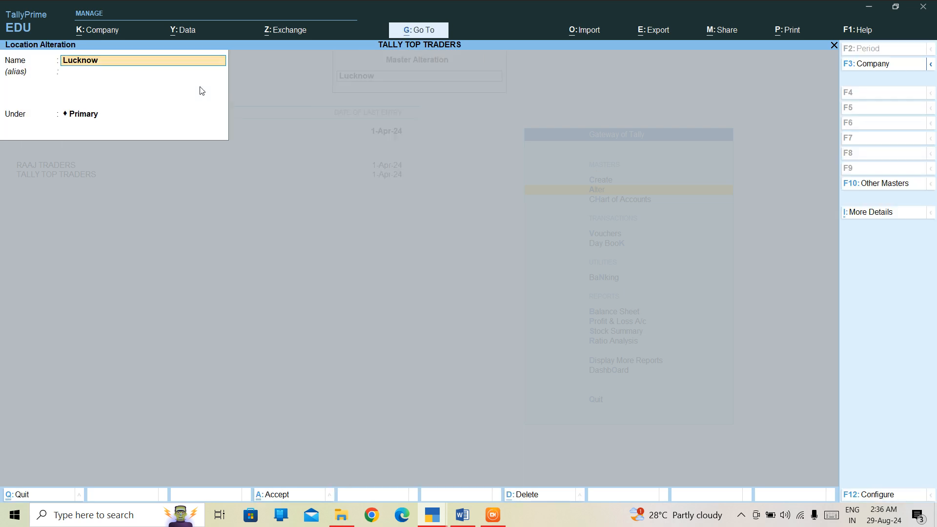
pyautogui.hotkey('alt', 'd')
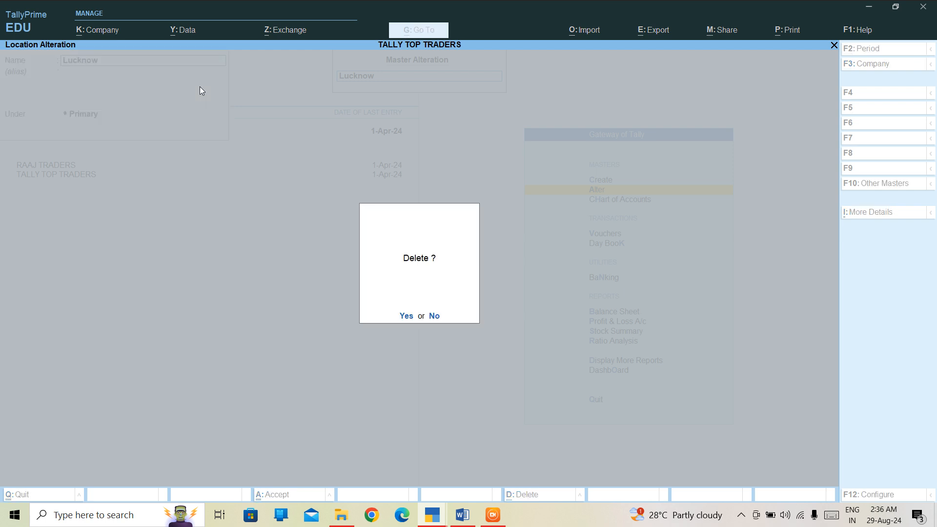
pyautogui.press('y')
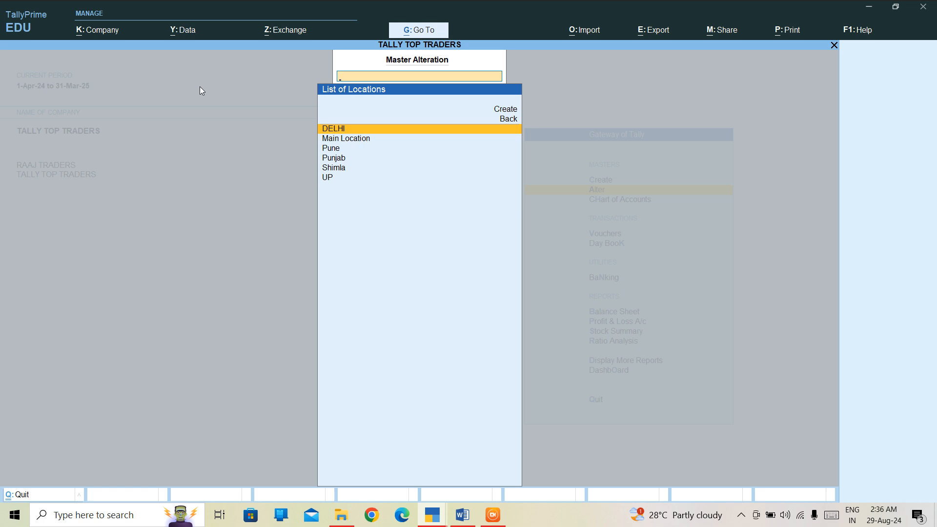